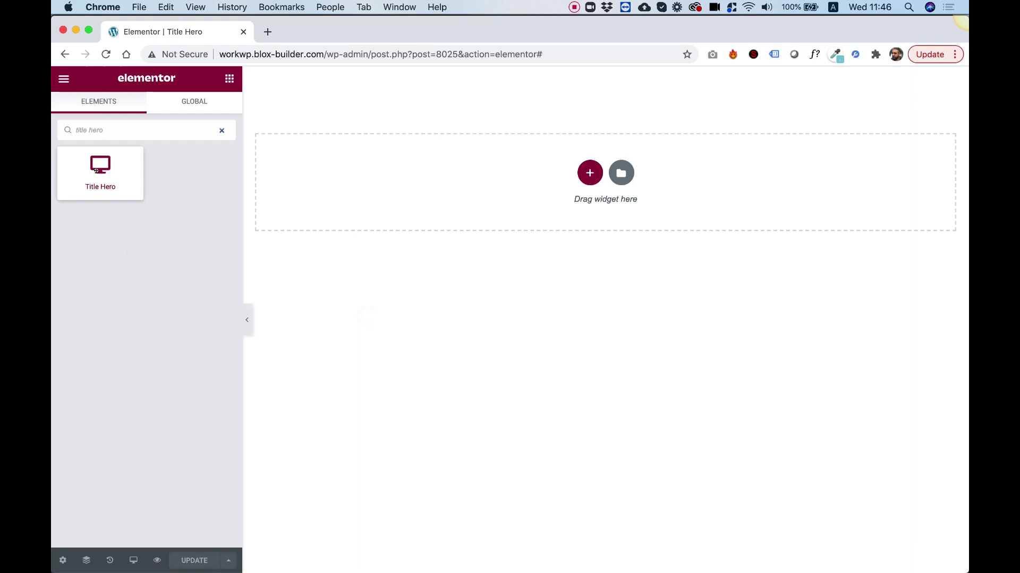
- Add the Title Hero widget to the page and set its section content width to Full Width
{"action": "left_click_drag", "start_coordinate": [96, 170], "coordinate": [530, 189]}
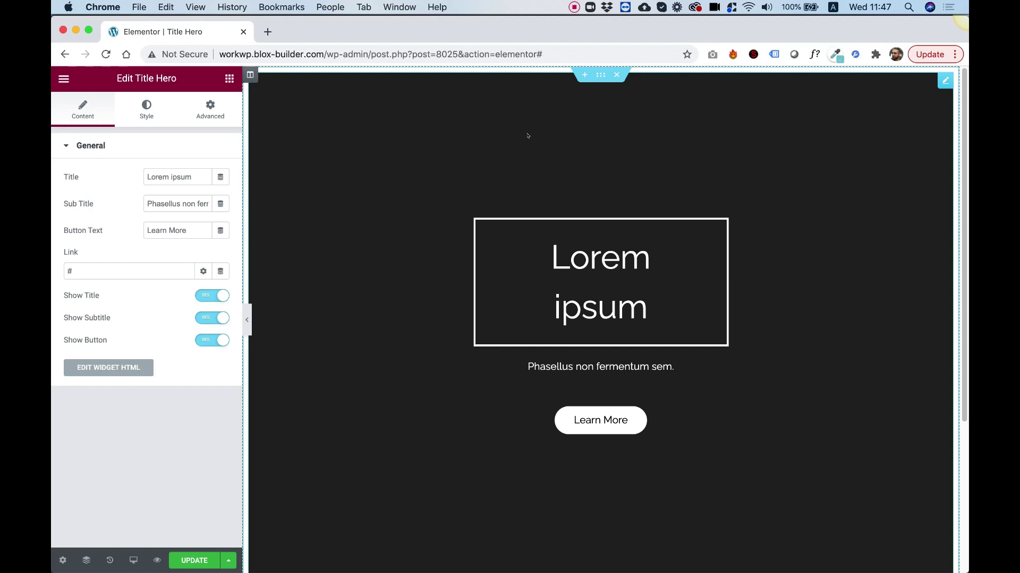
{"action": "left_click", "coordinate": [598, 75]}
{"action": "left_click", "coordinate": [155, 179]}
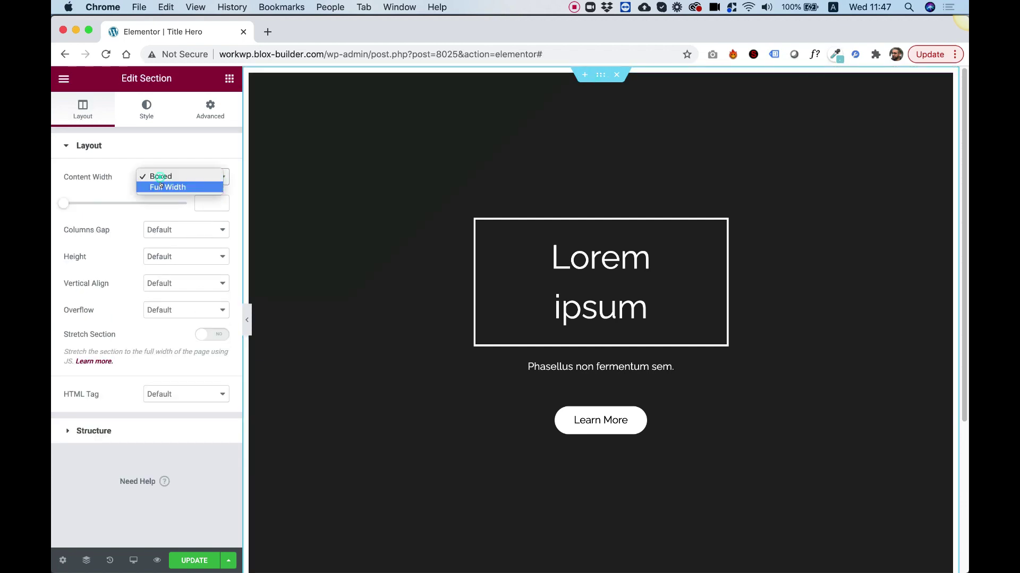
{"action": "left_click", "coordinate": [161, 187]}
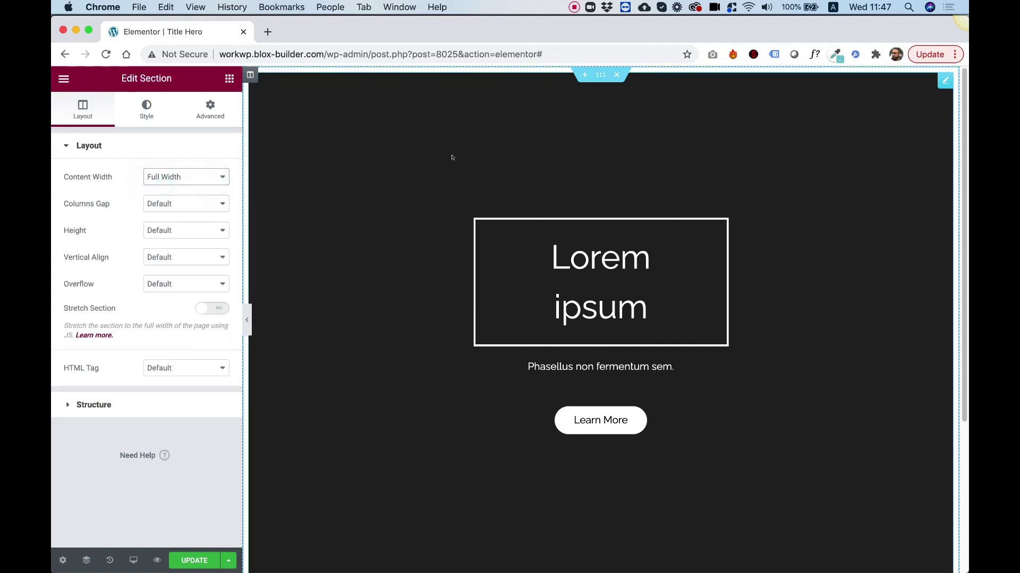
- Set the column's padding to 0 on all sides
{"action": "left_click", "coordinate": [248, 74]}
{"action": "left_click", "coordinate": [210, 109]}
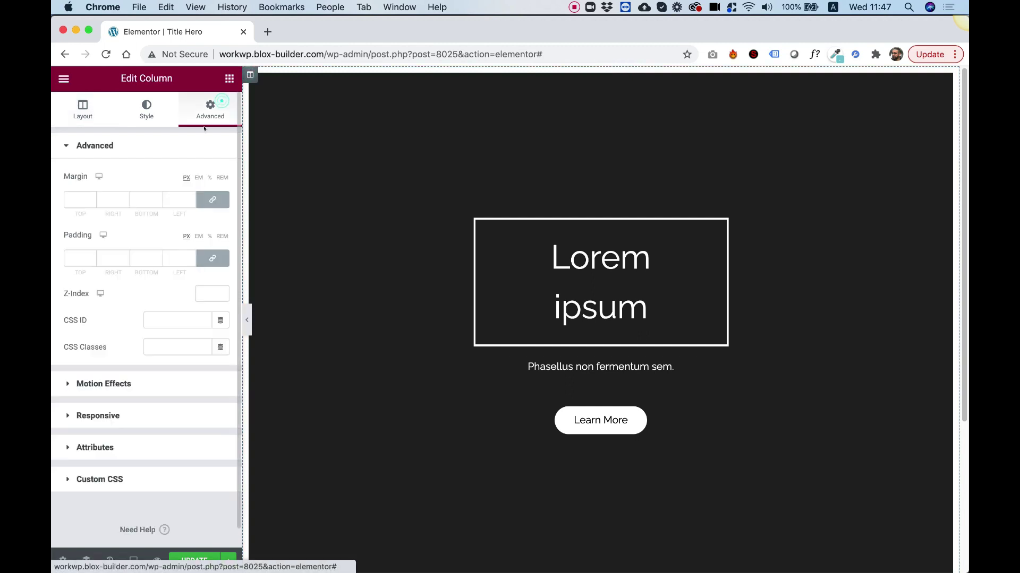
{"action": "left_click", "coordinate": [212, 258]}
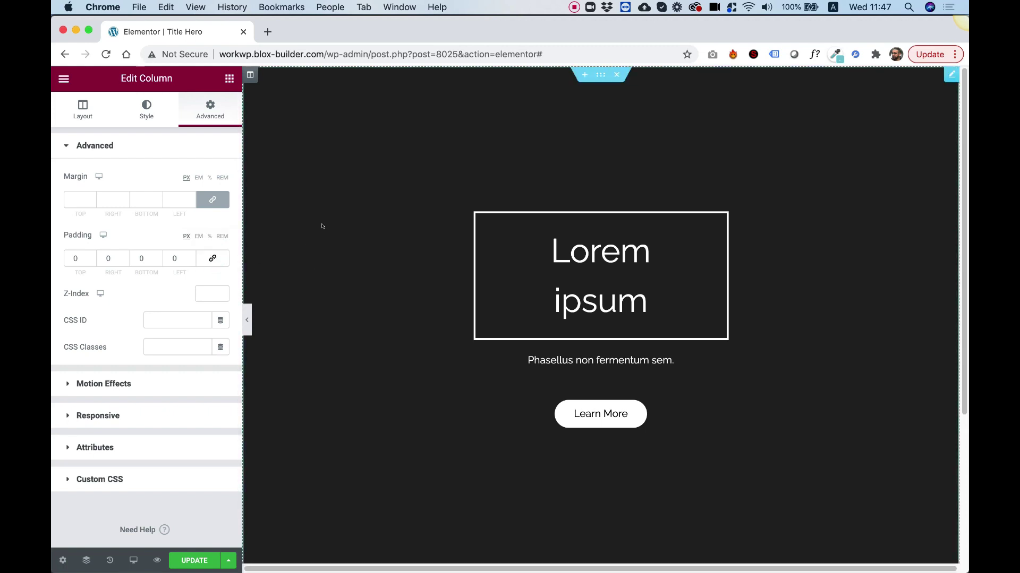
- Change the hero title text to 'Hello'
{"action": "left_click", "coordinate": [537, 112]}
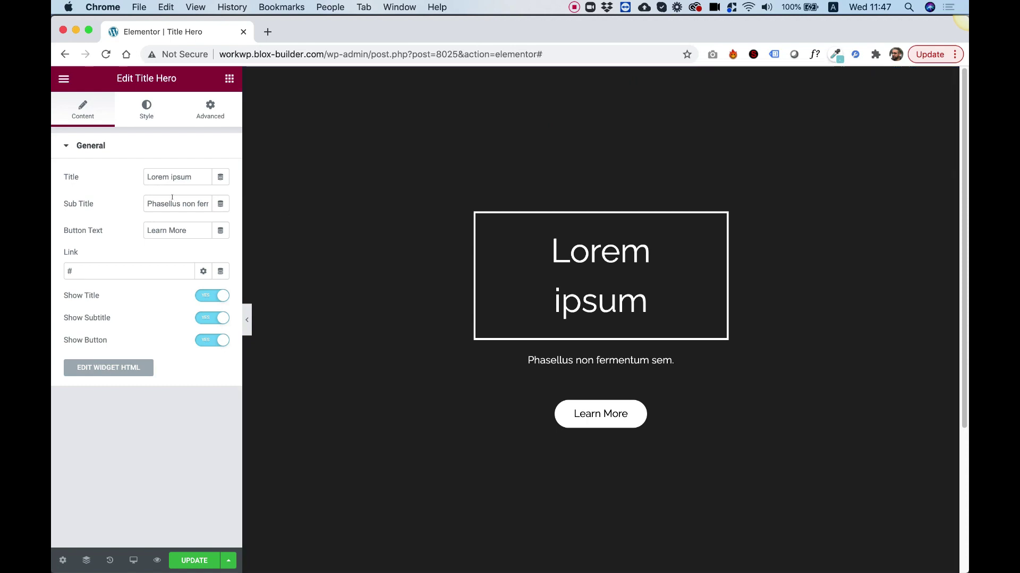
{"action": "left_click", "coordinate": [185, 176]}
{"action": "key", "text": "super+a"}
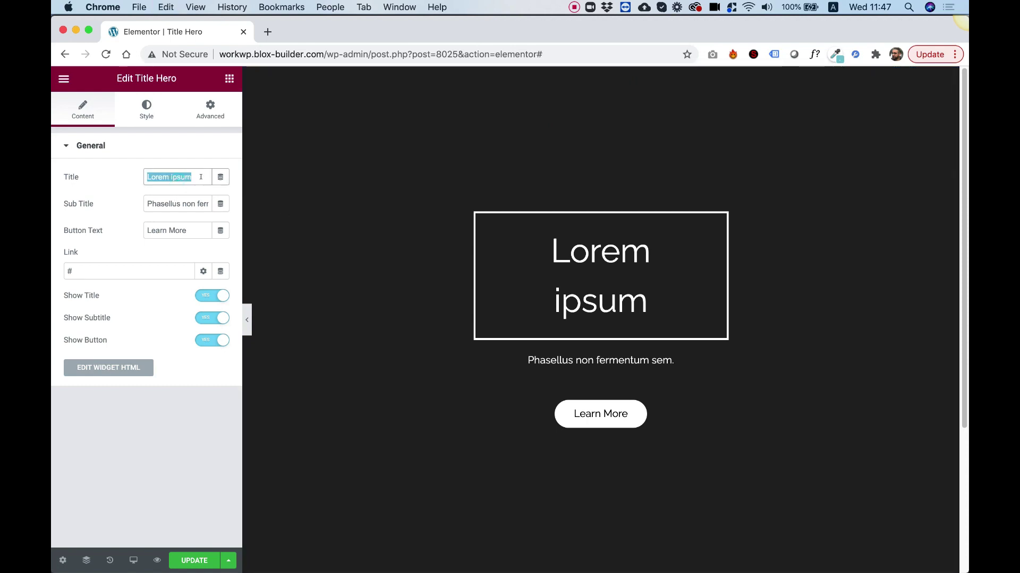
{"action": "type", "text": "Hel"}
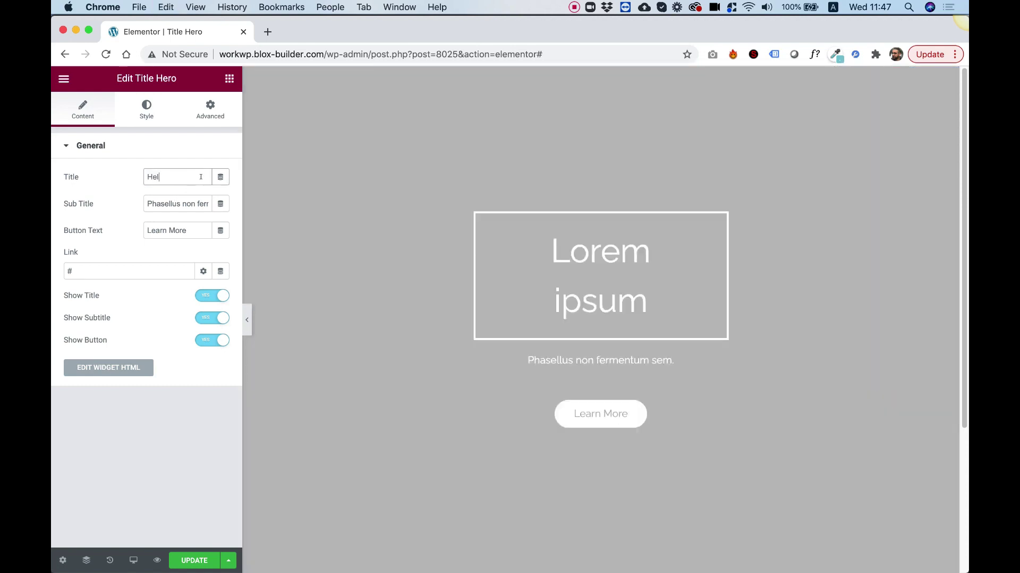
{"action": "type", "text": "lo"}
- Replace the subtitle with the owner's name plus 'A UX Designer', and set button text 'View My Projects'
{"action": "left_click", "coordinate": [186, 203]}
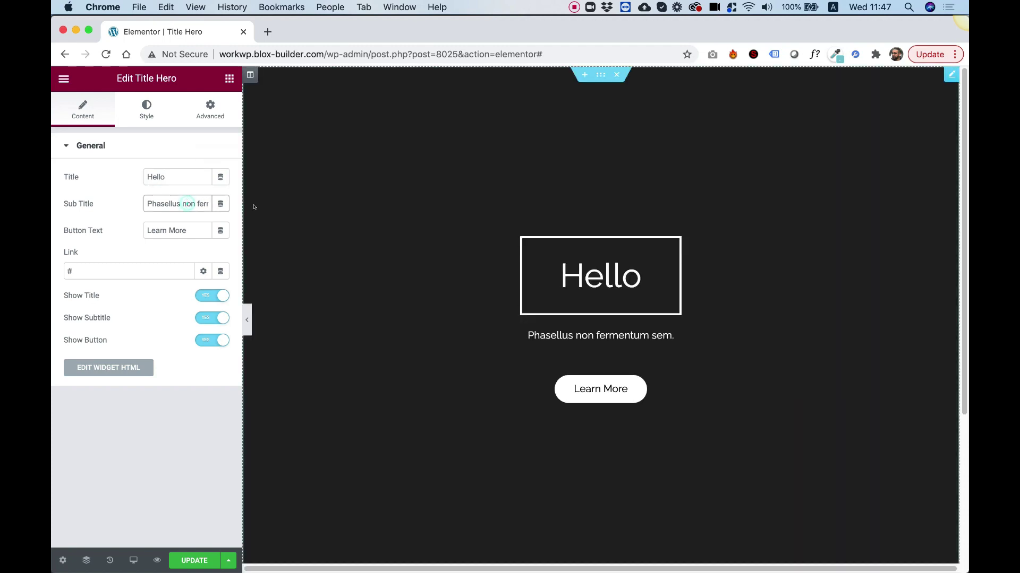
{"action": "key", "text": "super+a"}
{"action": "key", "text": "BackSpace"}
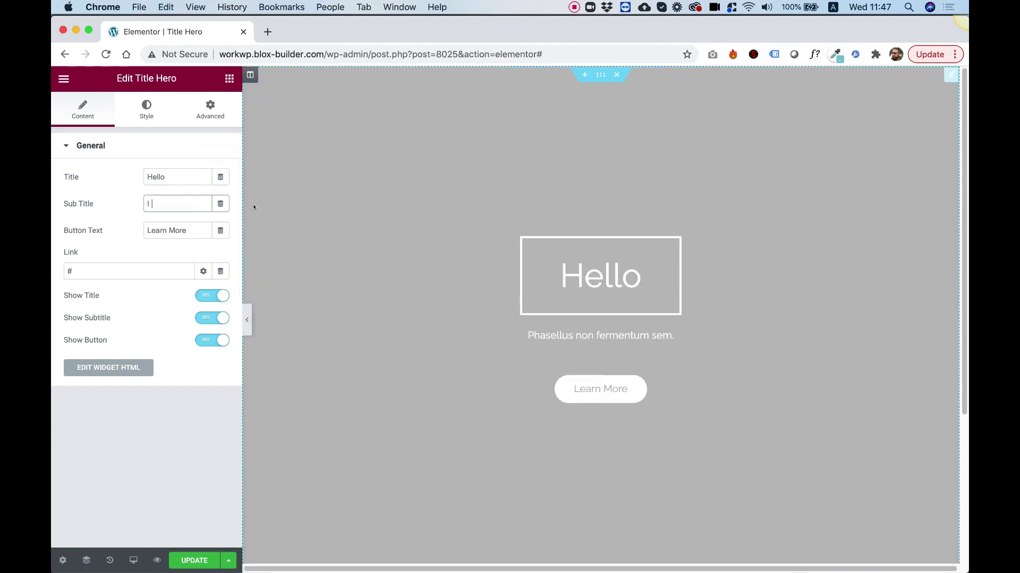
{"action": "type", "text": " A UX"}
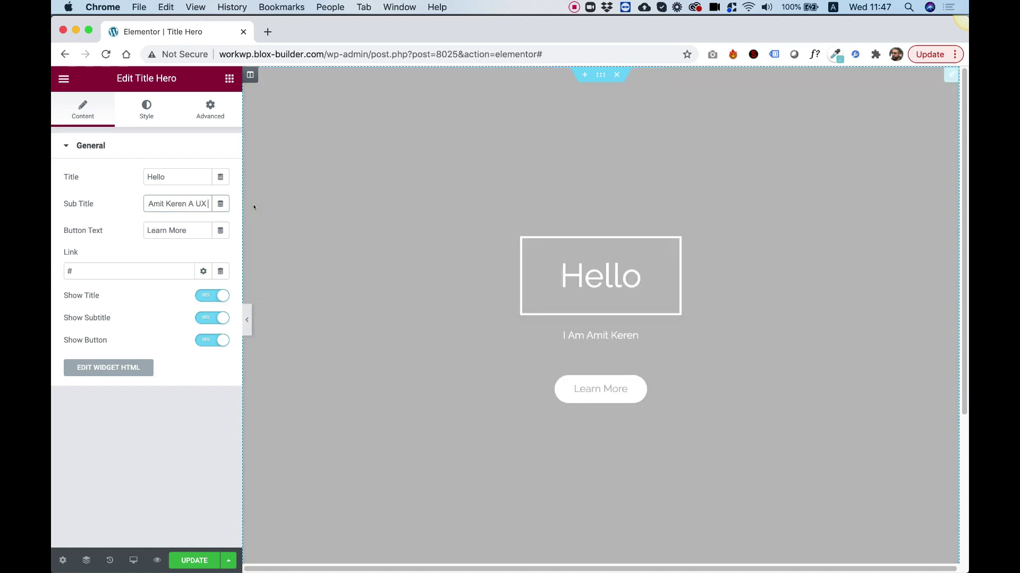
{"action": "type", "text": " Designer"}
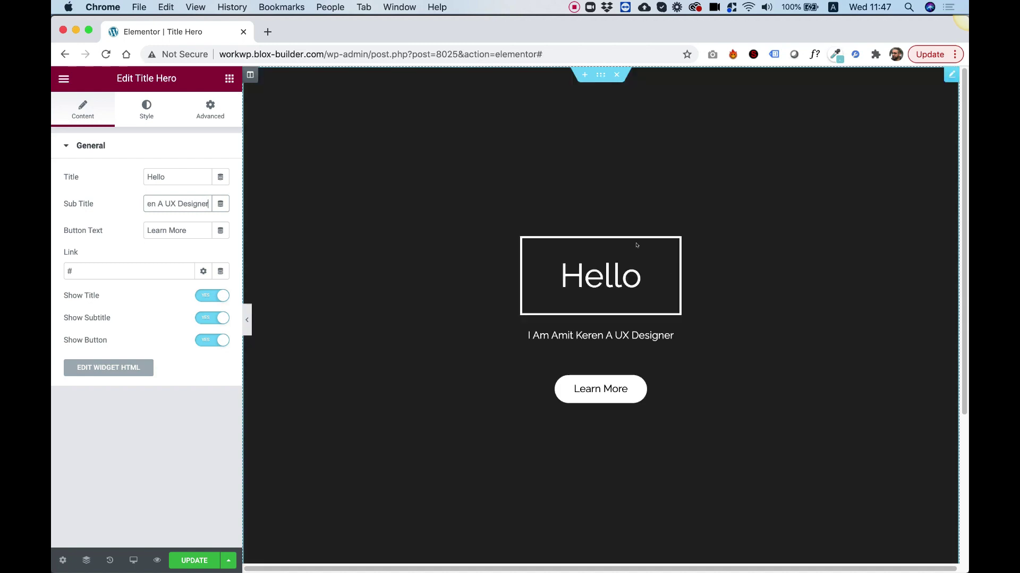
{"action": "key", "text": "Tab"}
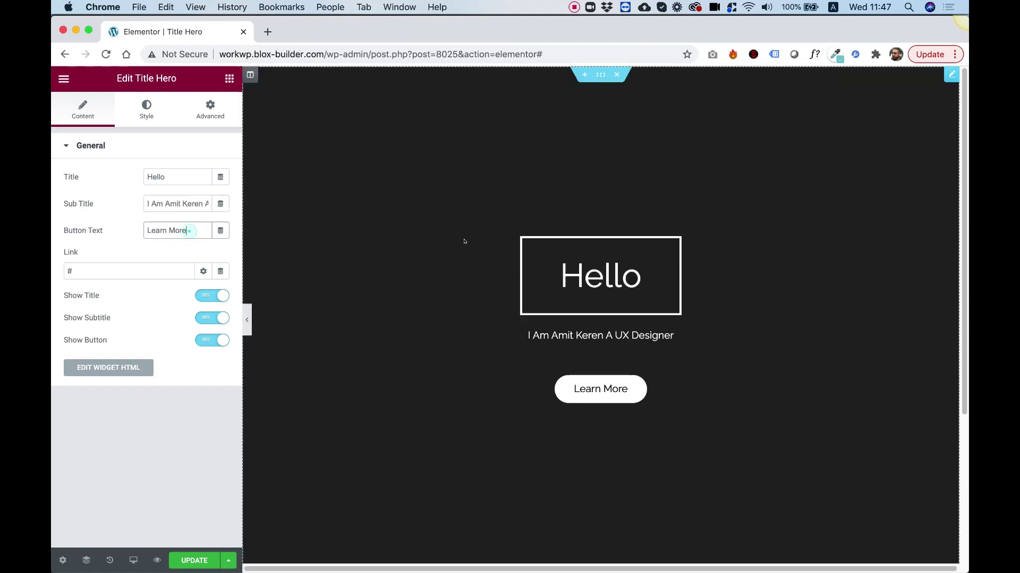
{"action": "type", "text": "View My"}
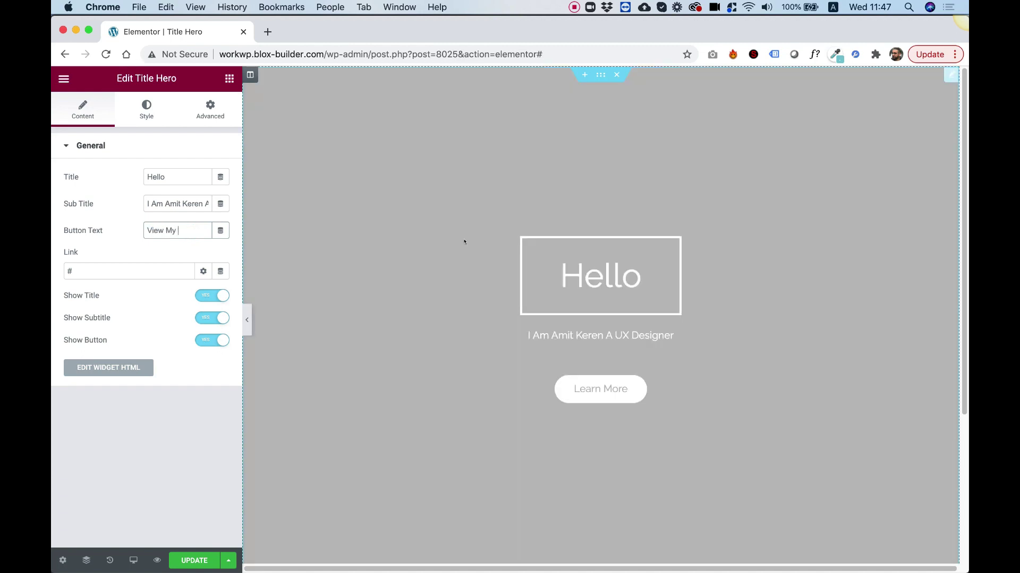
{"action": "type", "text": " P"}
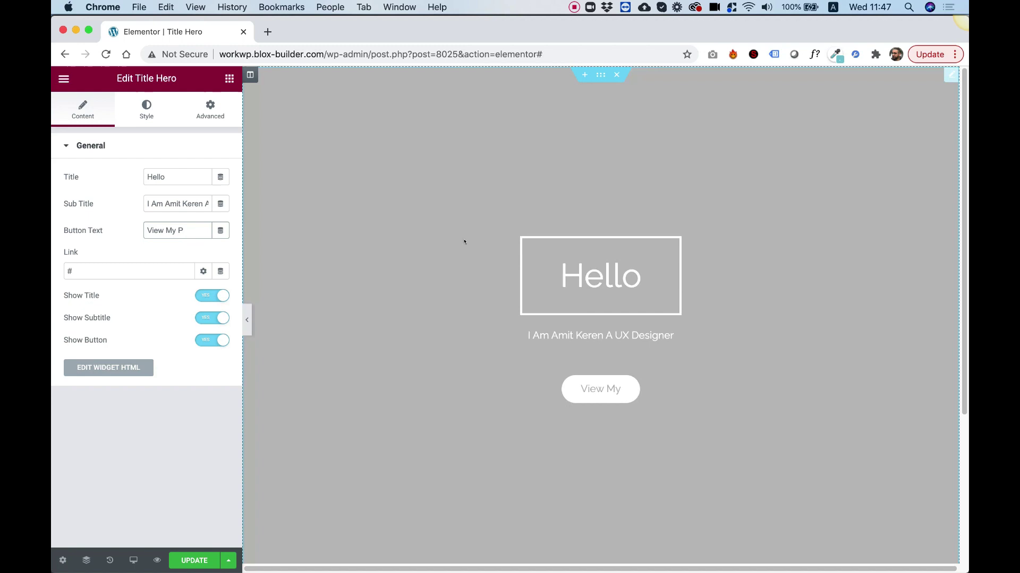
{"action": "type", "text": "rojects"}
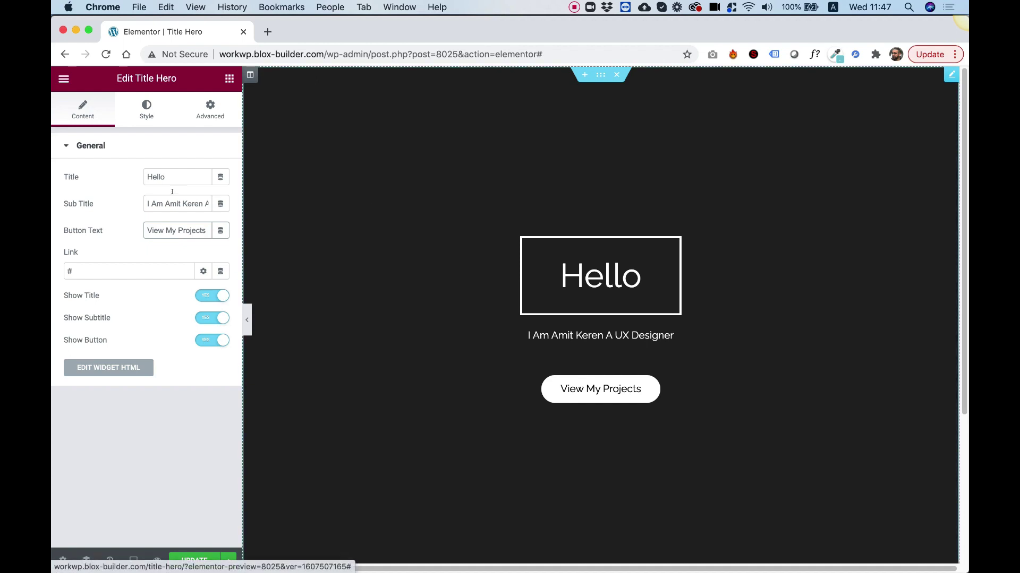
- Set the hero background colour in the Style settings to vivid violet #8C0CEF
{"action": "left_click", "coordinate": [146, 116]}
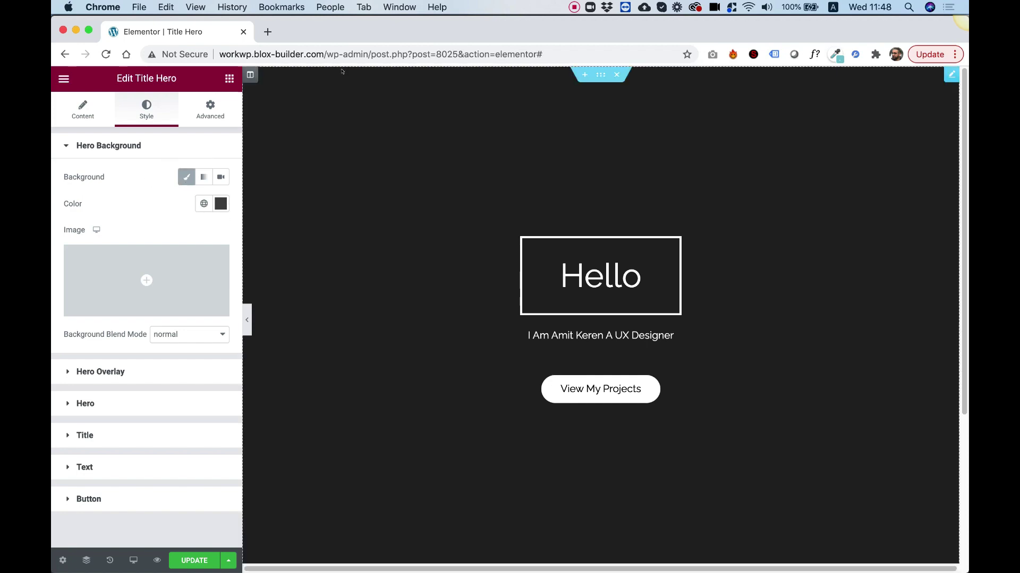
{"action": "left_click", "coordinate": [221, 204]}
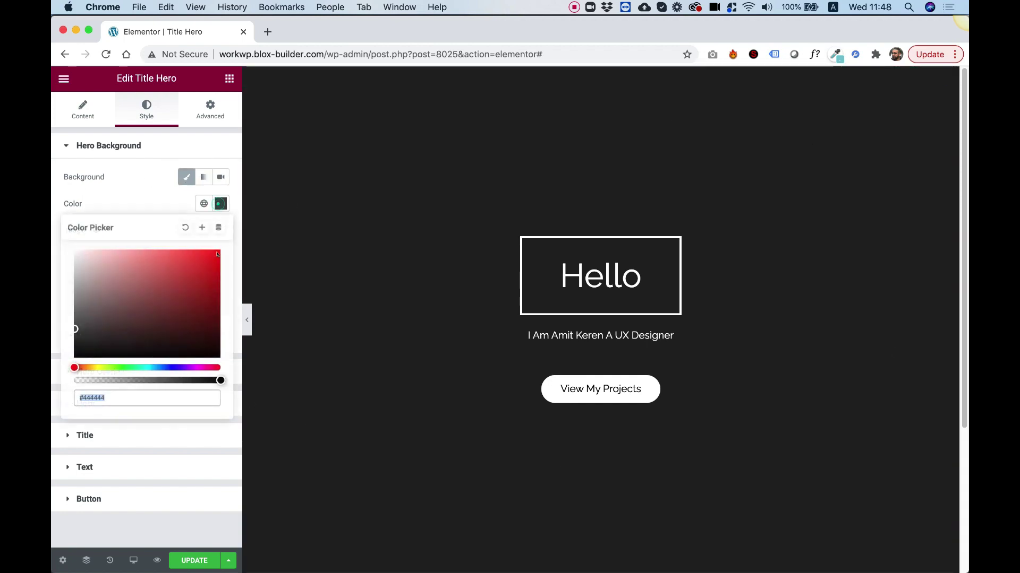
{"action": "left_click", "coordinate": [203, 268]}
{"action": "mouse_move", "coordinate": [204, 268]}
{"action": "left_mouse_down"}
{"action": "mouse_move", "coordinate": [170, 296]}
{"action": "mouse_move", "coordinate": [188, 304]}
{"action": "left_mouse_up"}
{"action": "left_click", "coordinate": [180, 366]}
{"action": "left_click", "coordinate": [204, 203]}
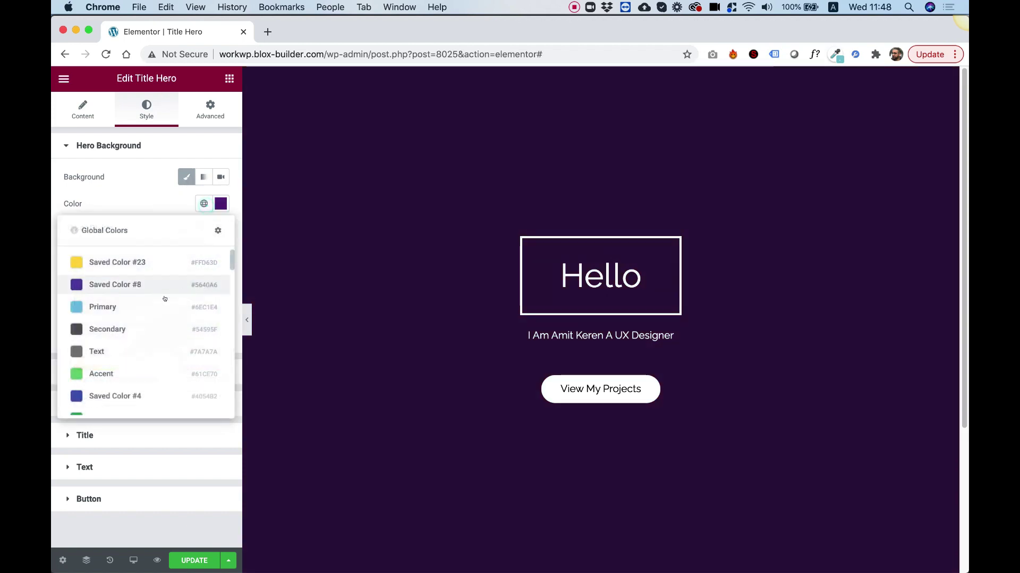
{"action": "scroll", "coordinate": [143, 289], "scroll_direction": "down", "scroll_amount": 5}
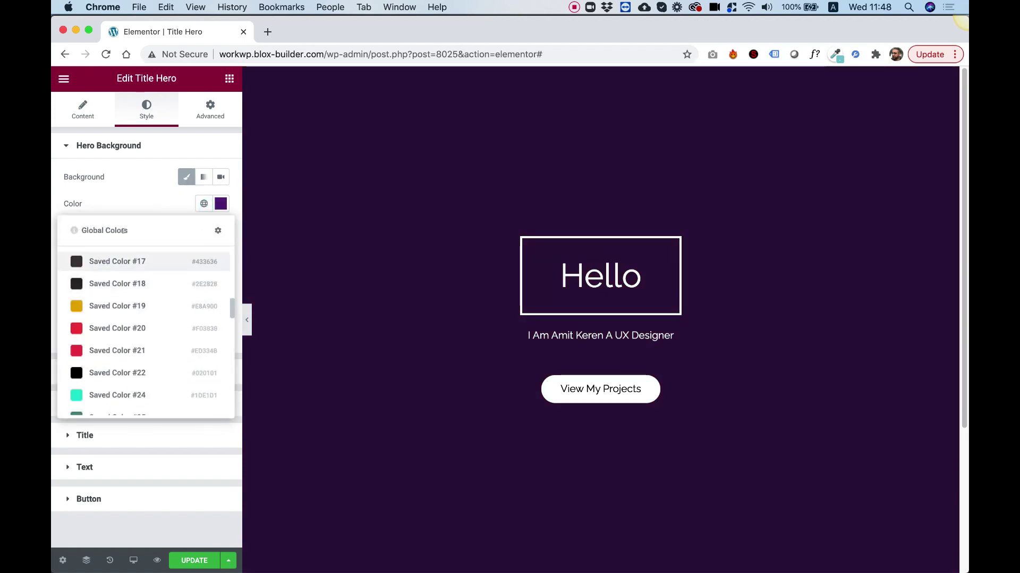
{"action": "left_click", "coordinate": [136, 180]}
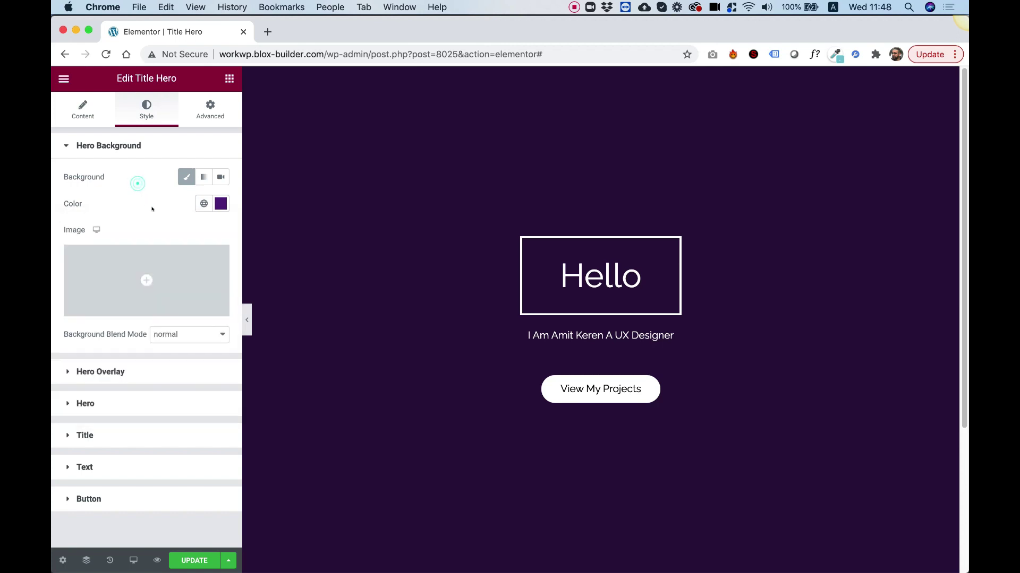
{"action": "left_click", "coordinate": [219, 208]}
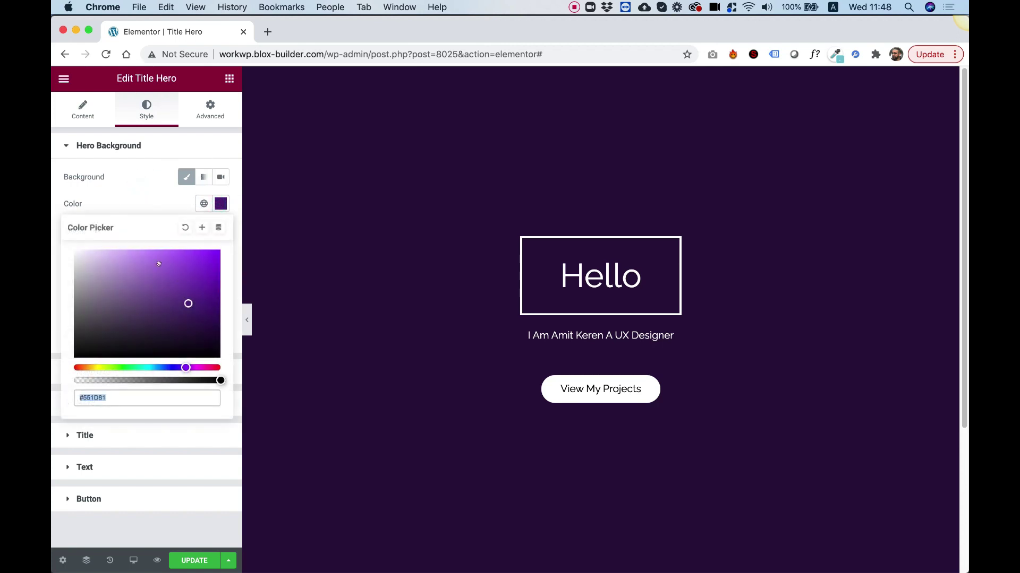
{"action": "left_click_drag", "start_coordinate": [145, 265], "coordinate": [217, 252]}
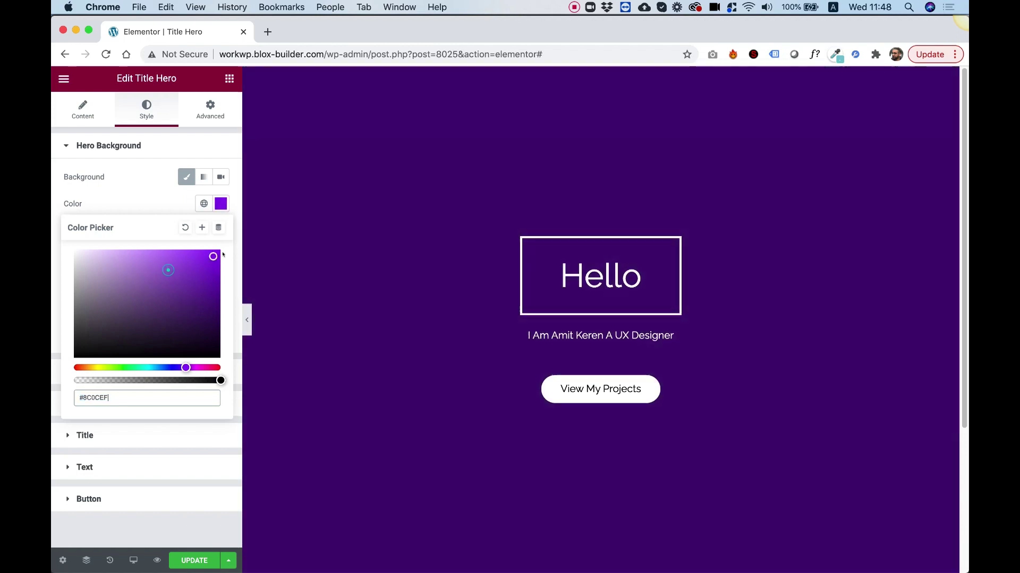
{"action": "left_click", "coordinate": [142, 205]}
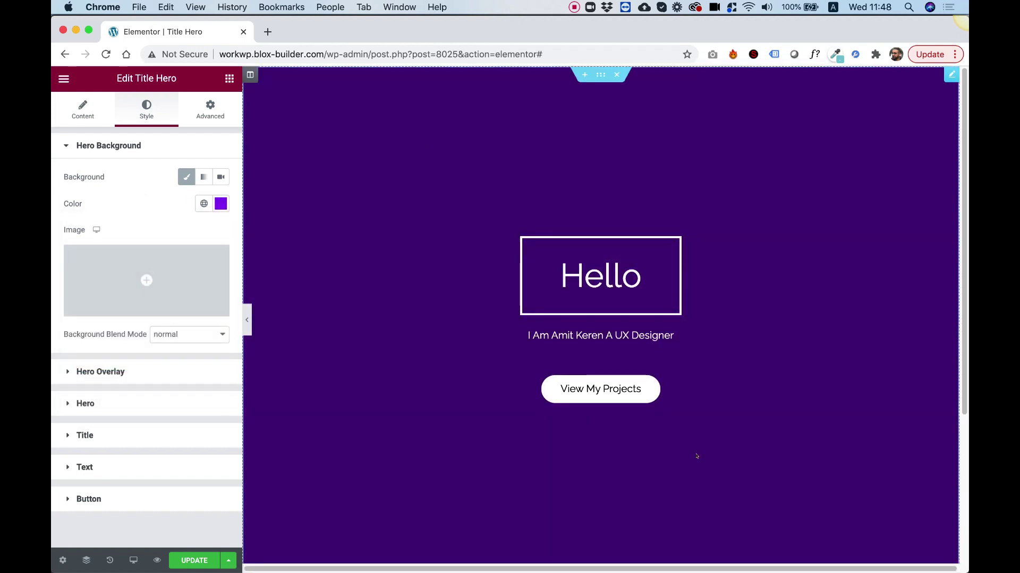
- Insert the pumpkin-field sunset photo from the Media Library as the hero background image
{"action": "left_click", "coordinate": [147, 279]}
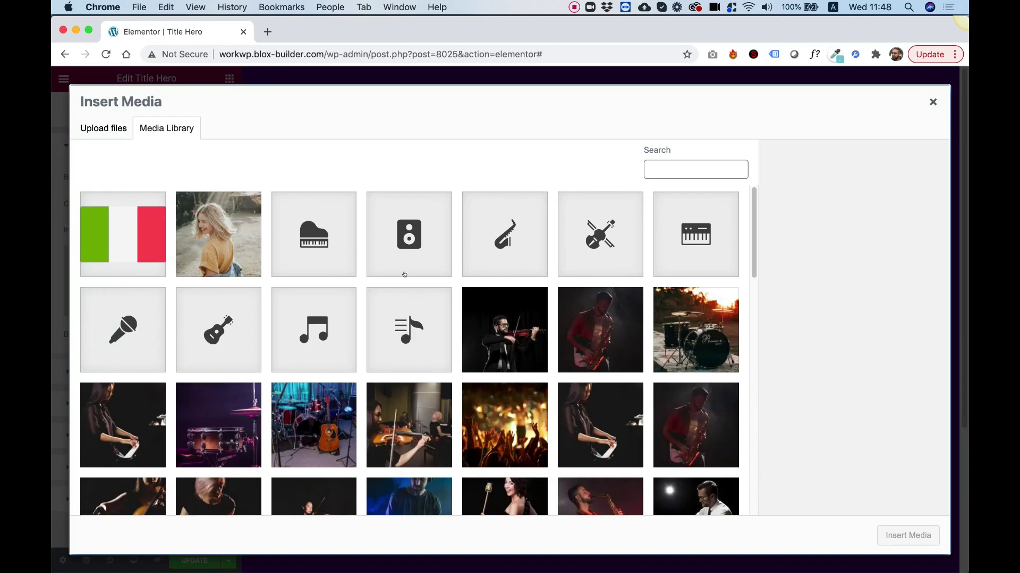
{"action": "scroll", "coordinate": [481, 392], "scroll_direction": "down", "scroll_amount": 20}
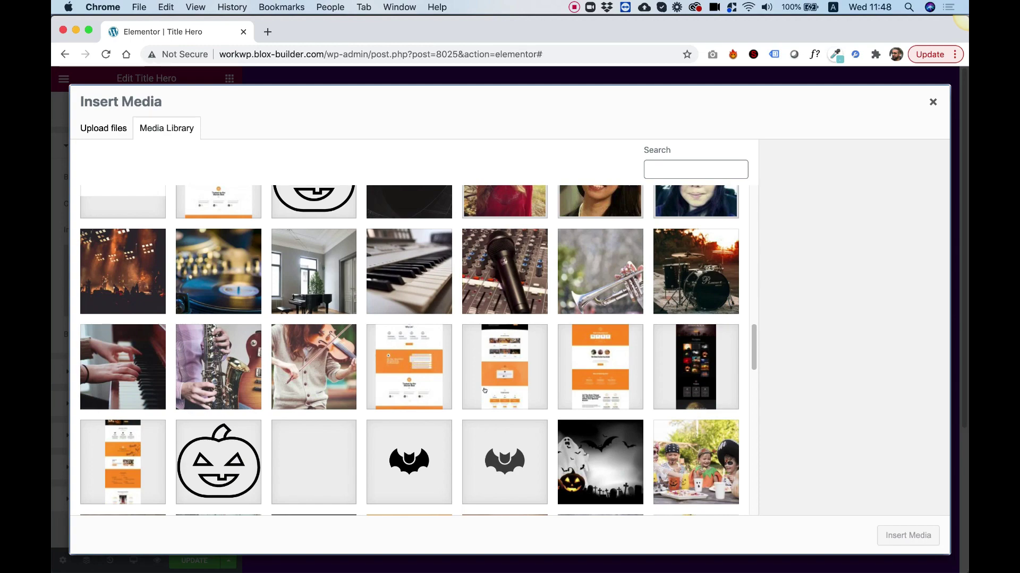
{"action": "scroll", "coordinate": [484, 389], "scroll_direction": "down", "scroll_amount": 5}
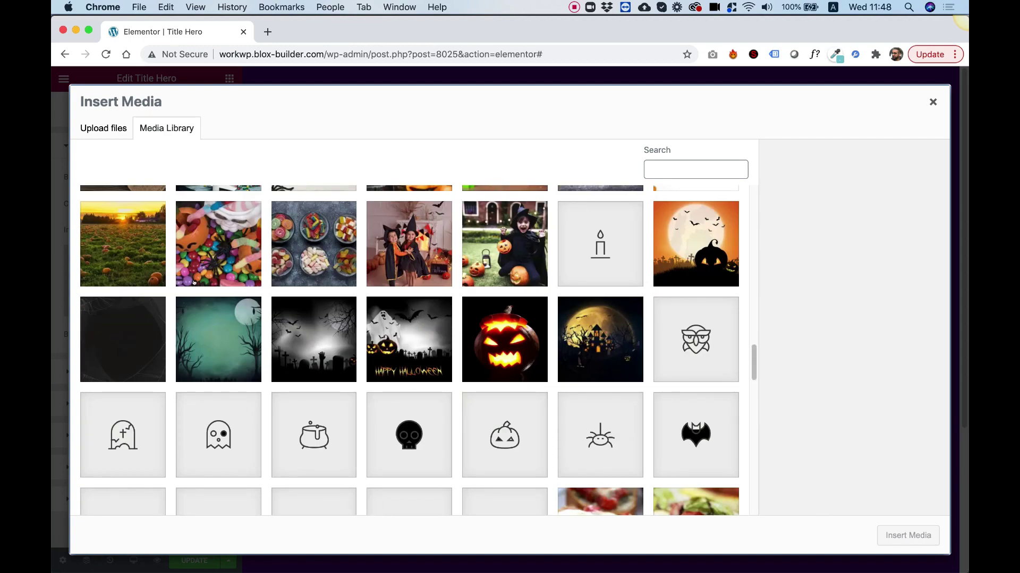
{"action": "left_click", "coordinate": [137, 256]}
{"action": "left_click", "coordinate": [918, 530]}
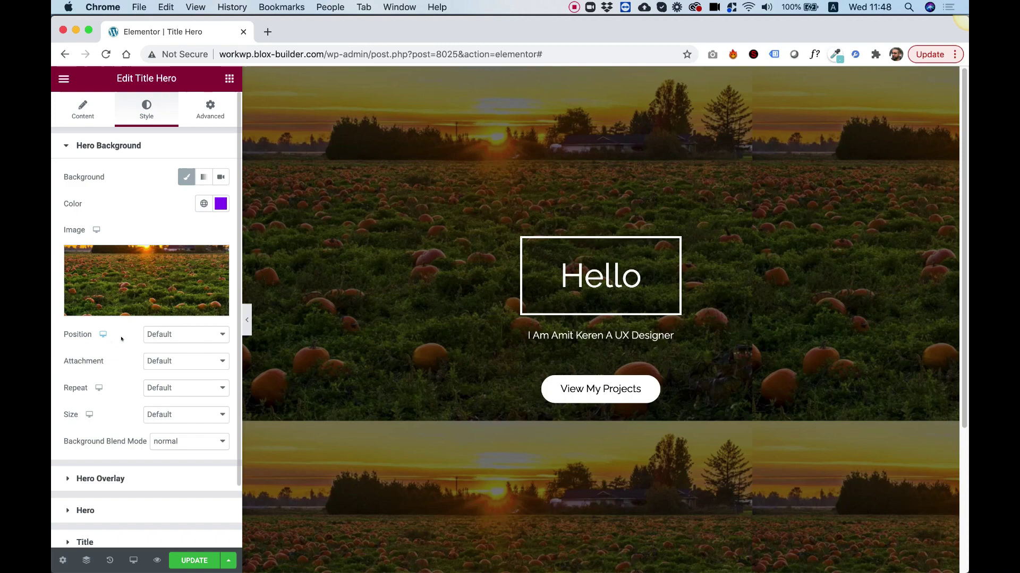
- Set the background image position to Center Center and size to Cover
{"action": "left_click", "coordinate": [159, 335]}
{"action": "left_click", "coordinate": [169, 345]}
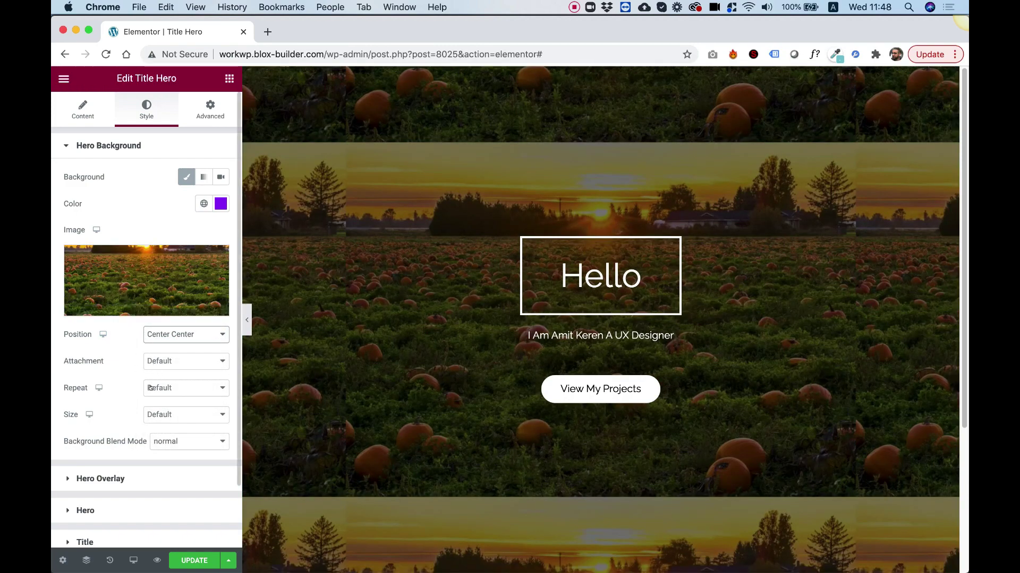
{"action": "left_click", "coordinate": [159, 415]}
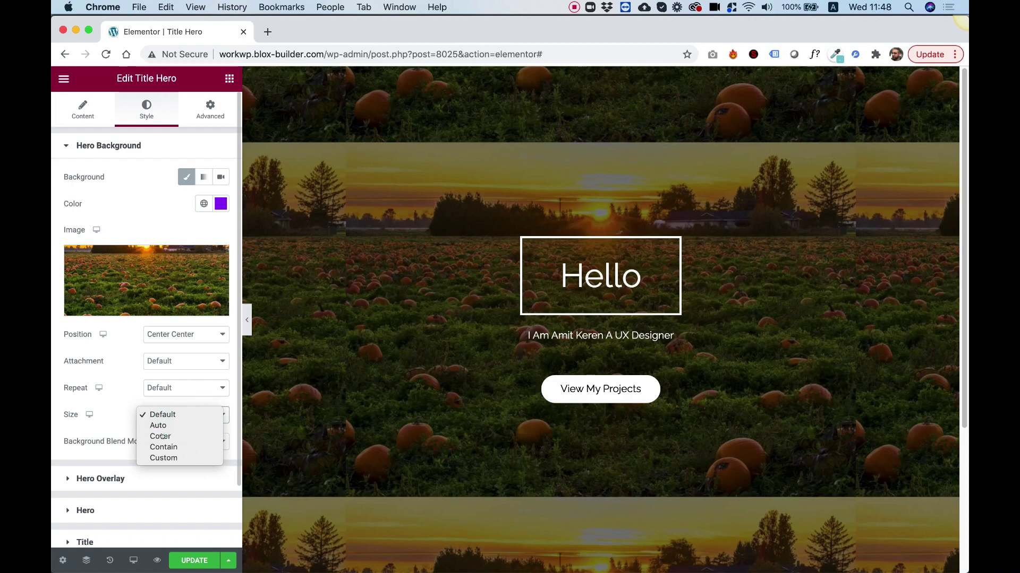
{"action": "left_click", "coordinate": [166, 434]}
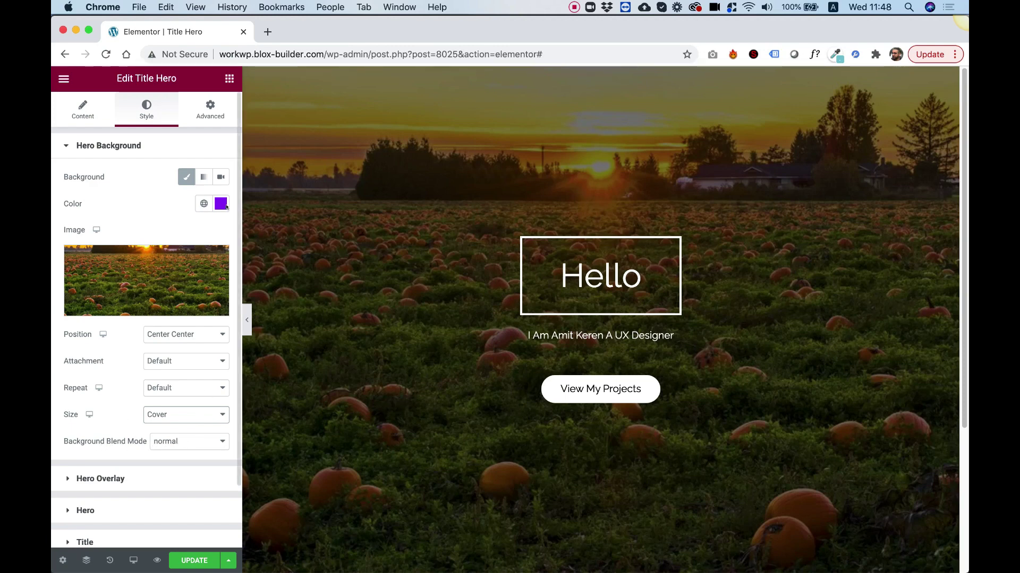
- Set the background blend mode to screen, after trying multiply
{"action": "left_click", "coordinate": [171, 443]}
{"action": "left_click", "coordinate": [175, 449]}
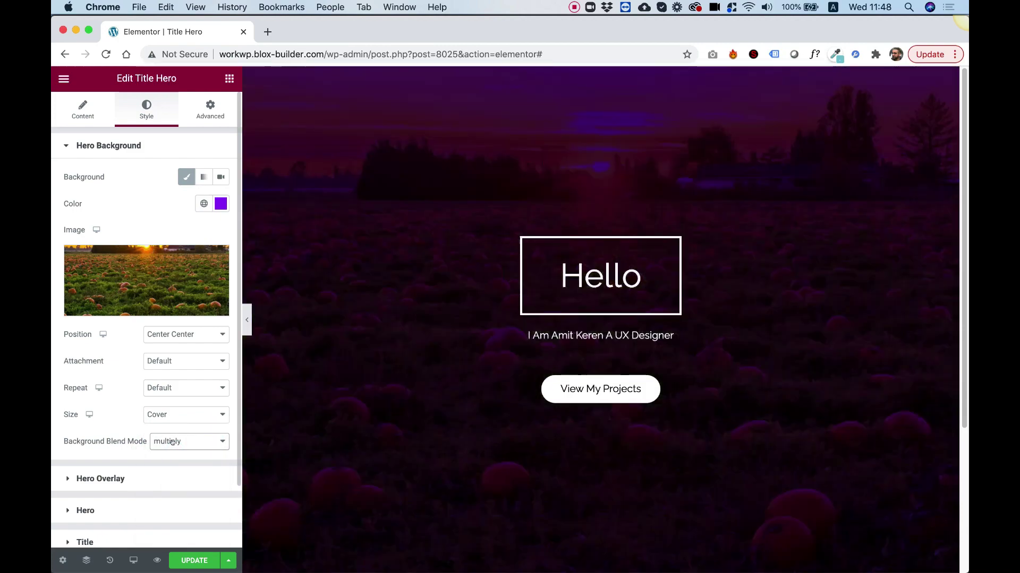
{"action": "left_click", "coordinate": [173, 447]}
{"action": "left_click", "coordinate": [169, 452]}
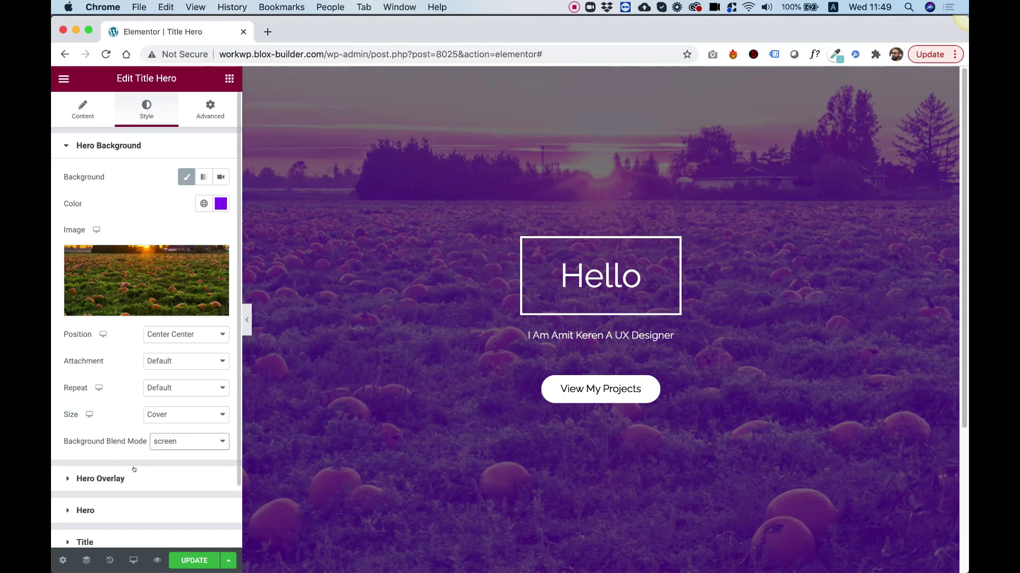
- Lower the black hero overlay opacity to 47, keeping the Classic overlay on, and expand Hero settings
{"action": "left_click", "coordinate": [117, 479]}
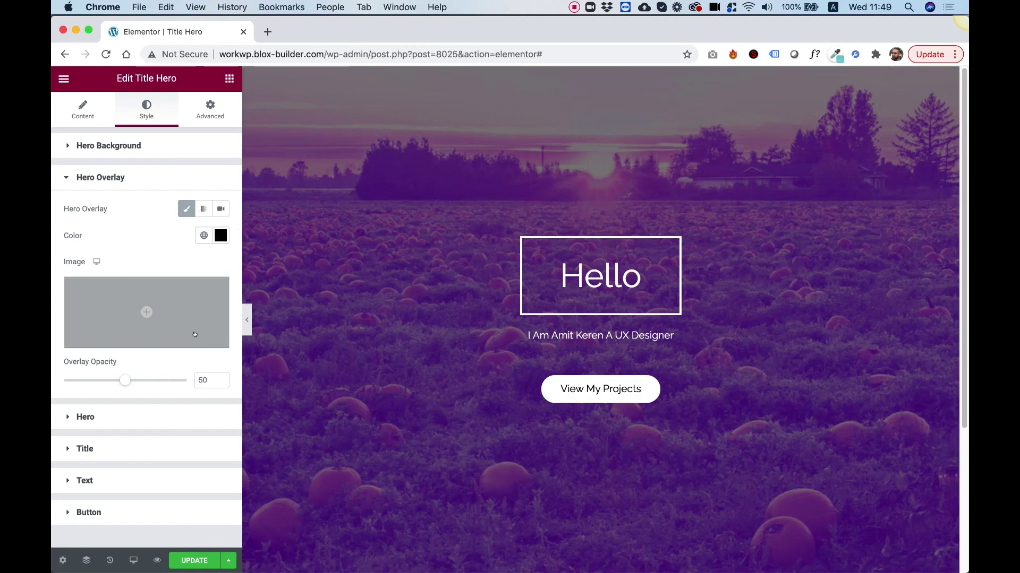
{"action": "mouse_move", "coordinate": [121, 381]}
{"action": "left_mouse_down"}
{"action": "mouse_move", "coordinate": [63, 380]}
{"action": "mouse_move", "coordinate": [146, 380]}
{"action": "mouse_move", "coordinate": [112, 380]}
{"action": "mouse_move", "coordinate": [121, 380]}
{"action": "left_mouse_up"}
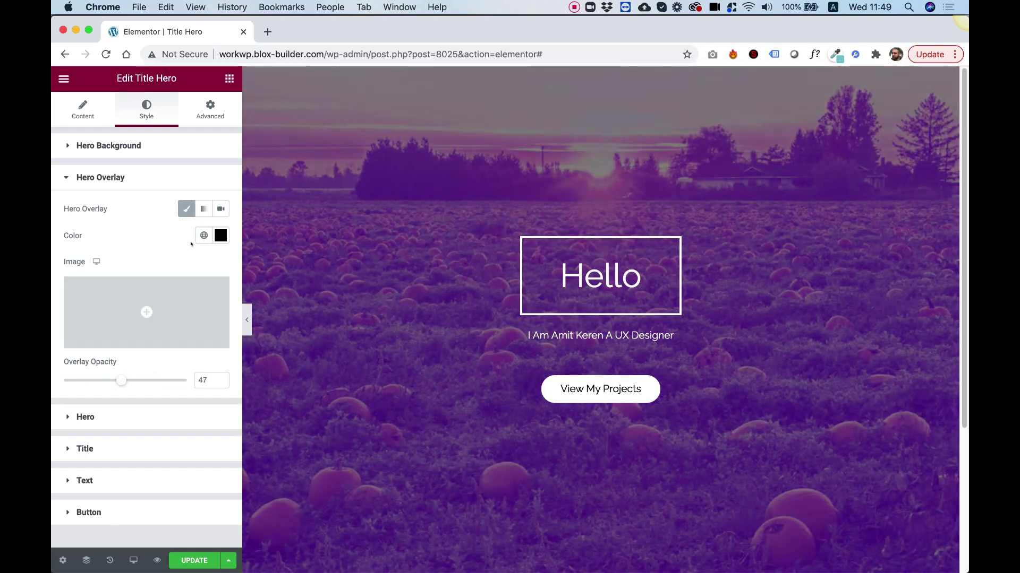
{"action": "left_click", "coordinate": [181, 210]}
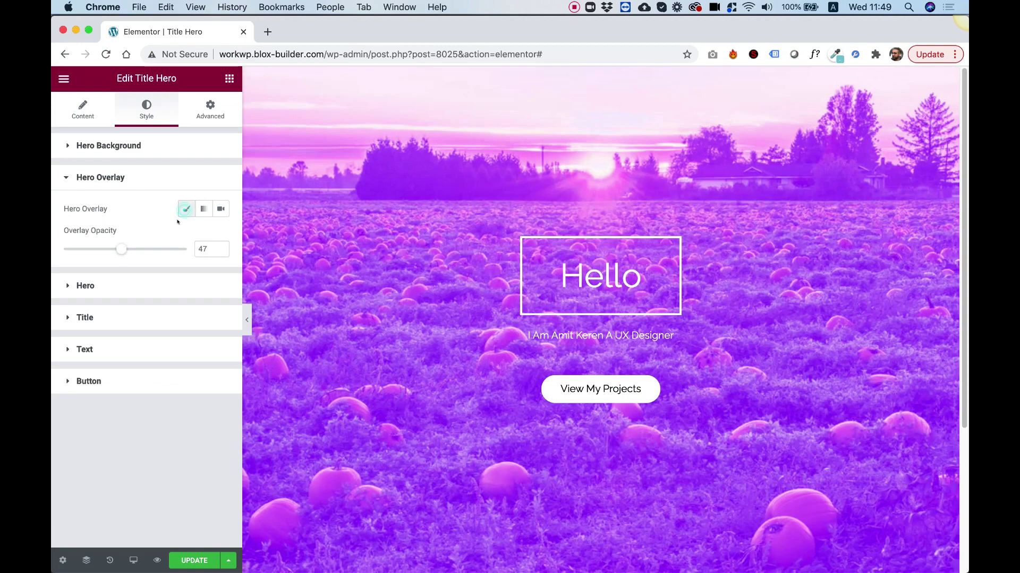
{"action": "left_click", "coordinate": [181, 210]}
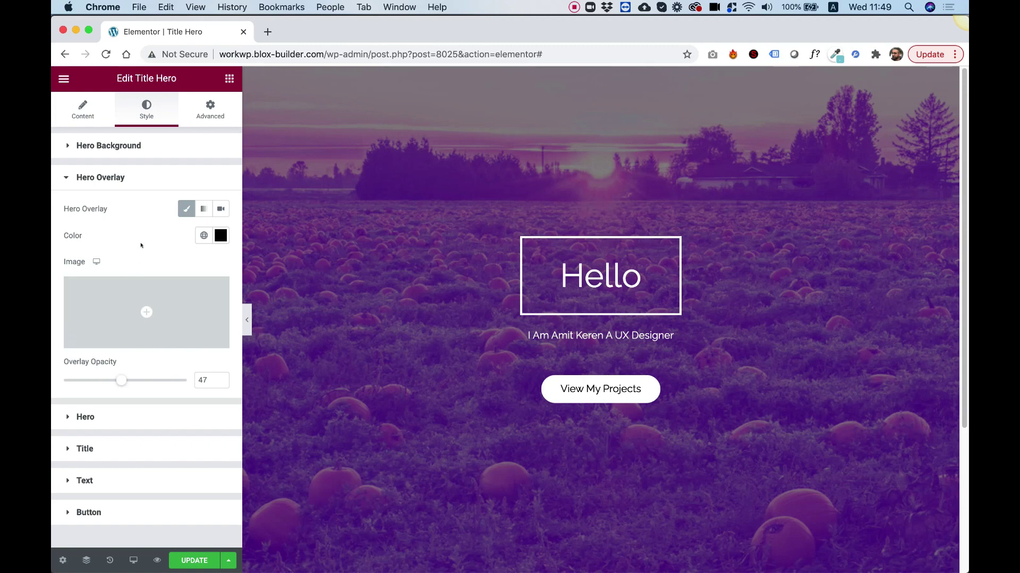
{"action": "left_click", "coordinate": [103, 419]}
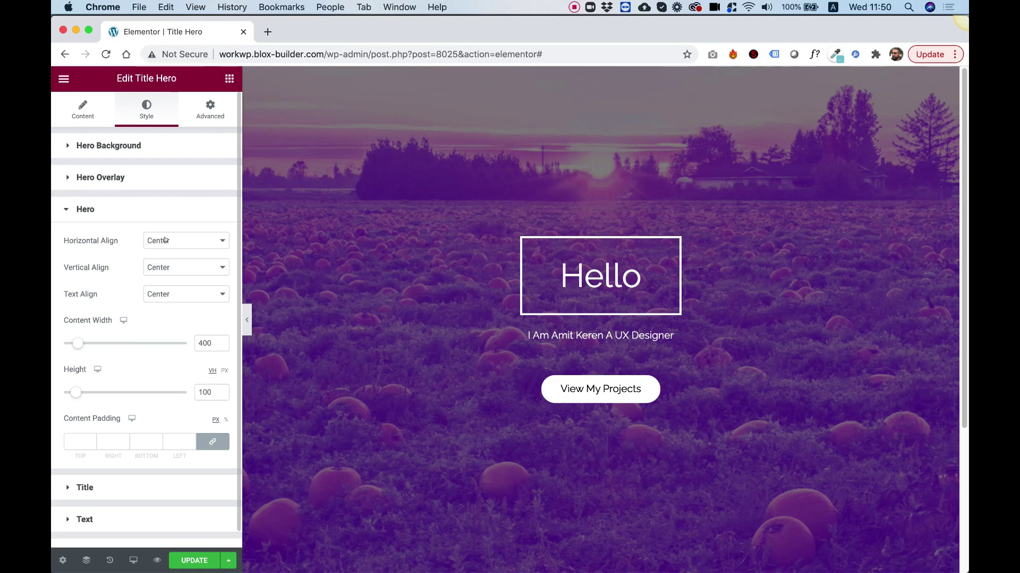
- Set Horizontal Align to Flex Start, Vertical Align to Flex End and Text Align to Left
{"action": "left_click", "coordinate": [165, 240]}
{"action": "left_click", "coordinate": [175, 251]}
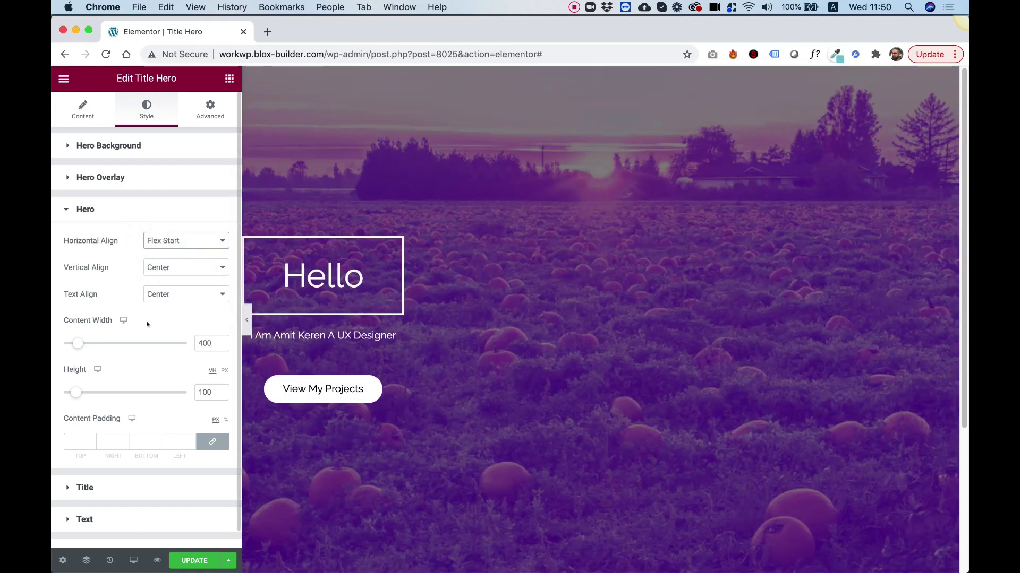
{"action": "left_click", "coordinate": [151, 265]}
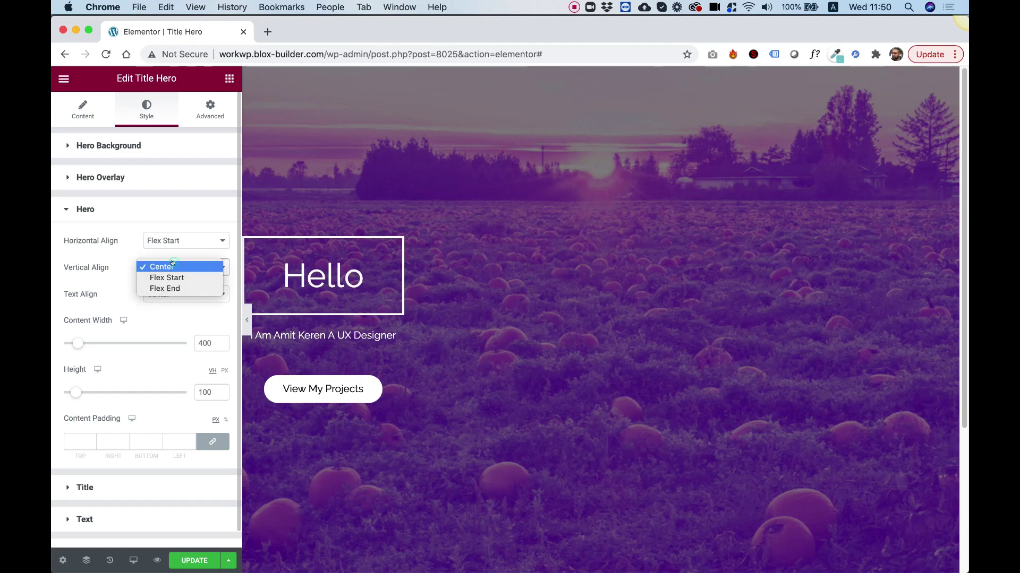
{"action": "left_click", "coordinate": [180, 289]}
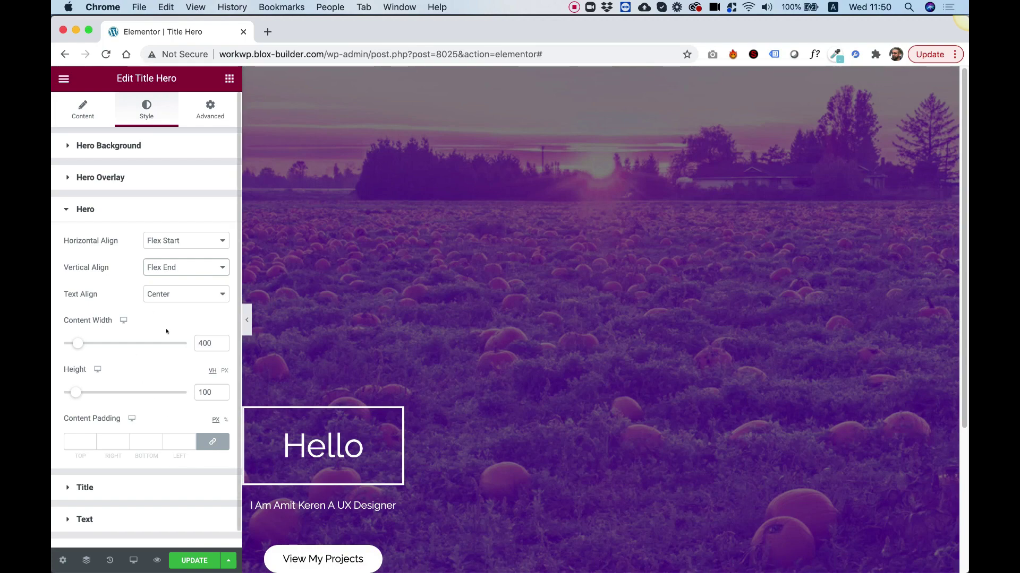
{"action": "left_click", "coordinate": [177, 295]}
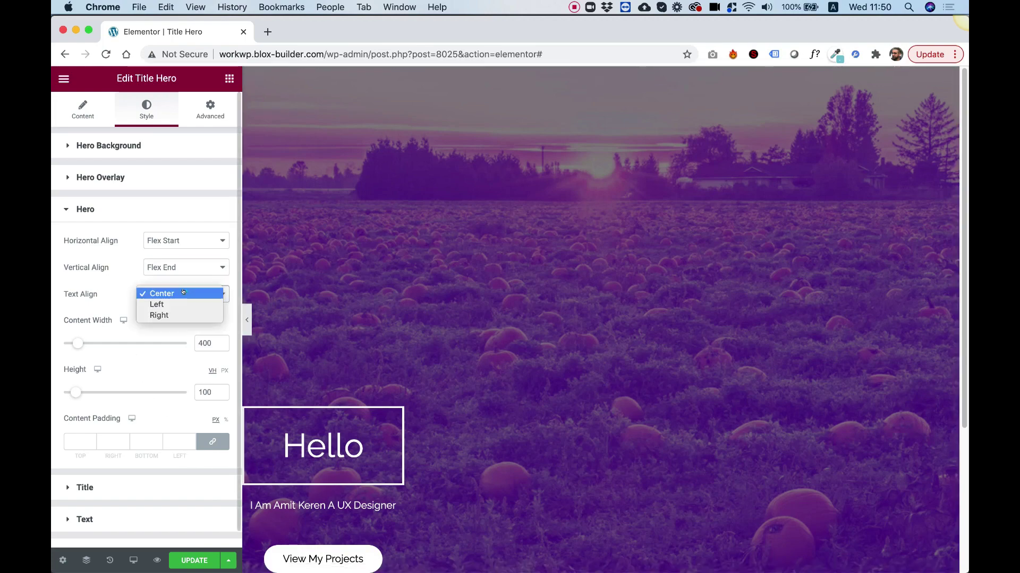
{"action": "left_click", "coordinate": [176, 304]}
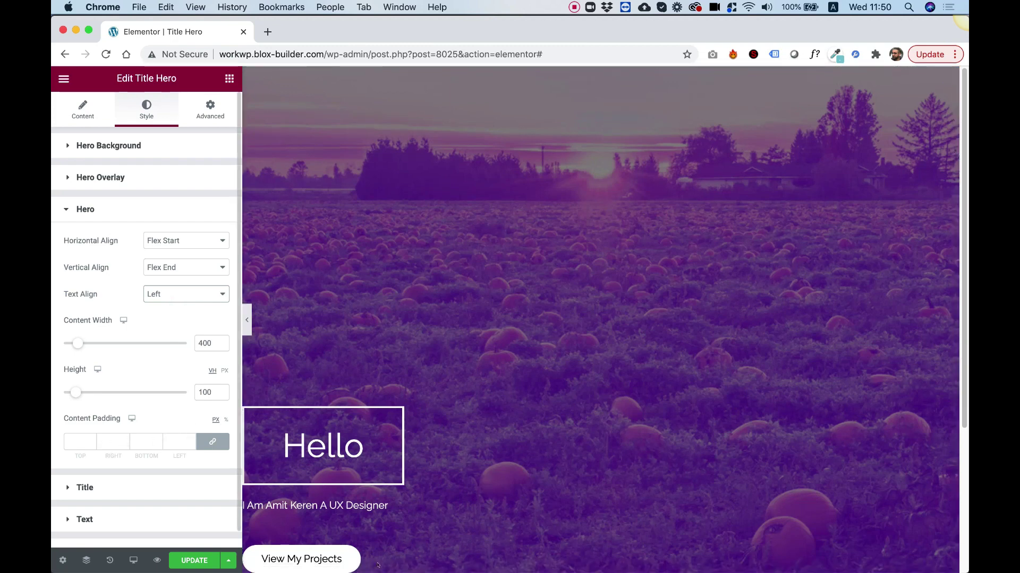
- Give the hero content 73 px linked padding on every side
{"action": "left_click", "coordinate": [86, 443]}
{"action": "key", "text": "Up"}
{"action": "key", "text": "Up"}
{"action": "key", "text": "Up"}
{"action": "key", "text": "Up"}
{"action": "key", "text": "Up"}
{"action": "key", "text": "Up"}
{"action": "key", "text": "Up"}
{"action": "key", "text": "Up"}
{"action": "key", "text": "Up"}
{"action": "key", "text": "Up"}
{"action": "key", "text": "Up"}
{"action": "key", "text": "Up"}
{"action": "key", "text": "Up"}
{"action": "key", "text": "Up"}
{"action": "key", "text": "Up"}
{"action": "key", "text": "Up"}
{"action": "key", "text": "Up"}
{"action": "key", "text": "Up"}
{"action": "key", "text": "Up"}
{"action": "key", "text": "Up"}
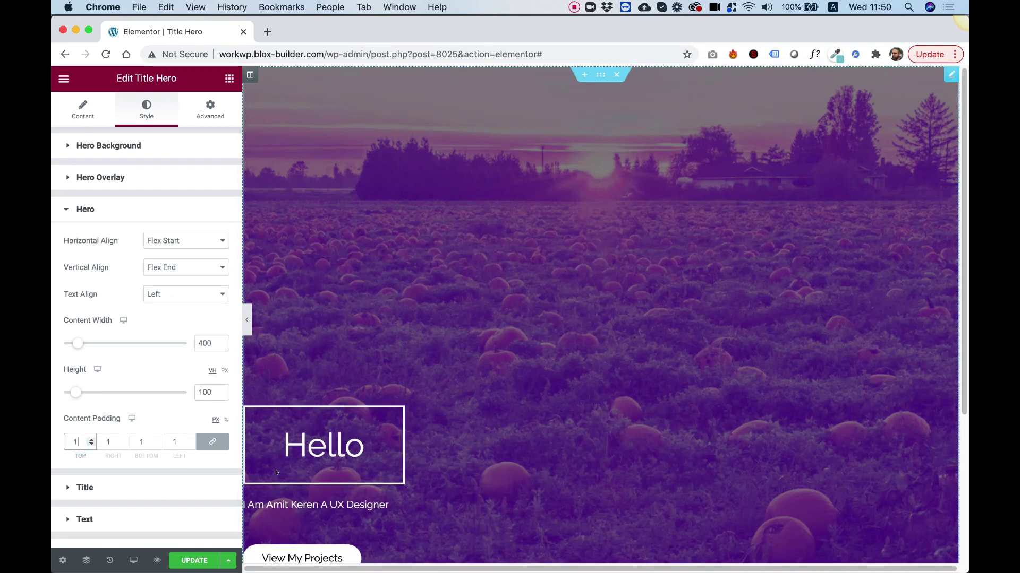
{"action": "key", "text": "Up"}
{"action": "key", "text": "Up"}
{"action": "key", "text": "Up"}
{"action": "key", "text": "Up"}
{"action": "key", "text": "Up"}
{"action": "key", "text": "Up"}
{"action": "key", "text": "Up"}
{"action": "key", "text": "Up"}
{"action": "key", "text": "Up"}
{"action": "key", "text": "Up"}
{"action": "key", "text": "Up"}
{"action": "key", "text": "Up"}
{"action": "key", "text": "Up"}
{"action": "key", "text": "Up"}
{"action": "key", "text": "Up"}
{"action": "key", "text": "Up"}
{"action": "key", "text": "Up"}
{"action": "key", "text": "Up"}
{"action": "key", "text": "Up"}
{"action": "key", "text": "Up"}
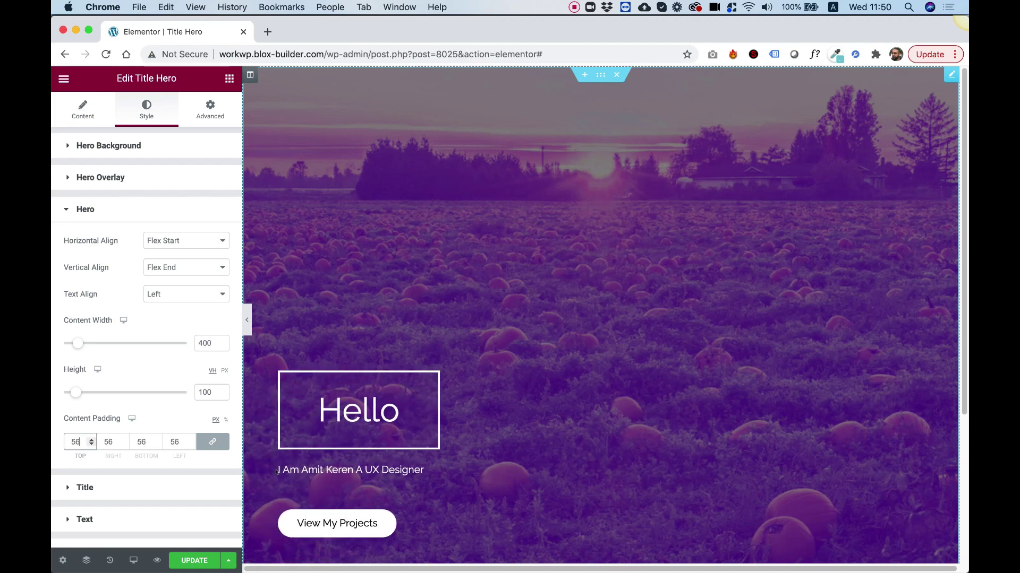
{"action": "key", "text": "Down"}
{"action": "key", "text": "Down"}
{"action": "key", "text": "Down"}
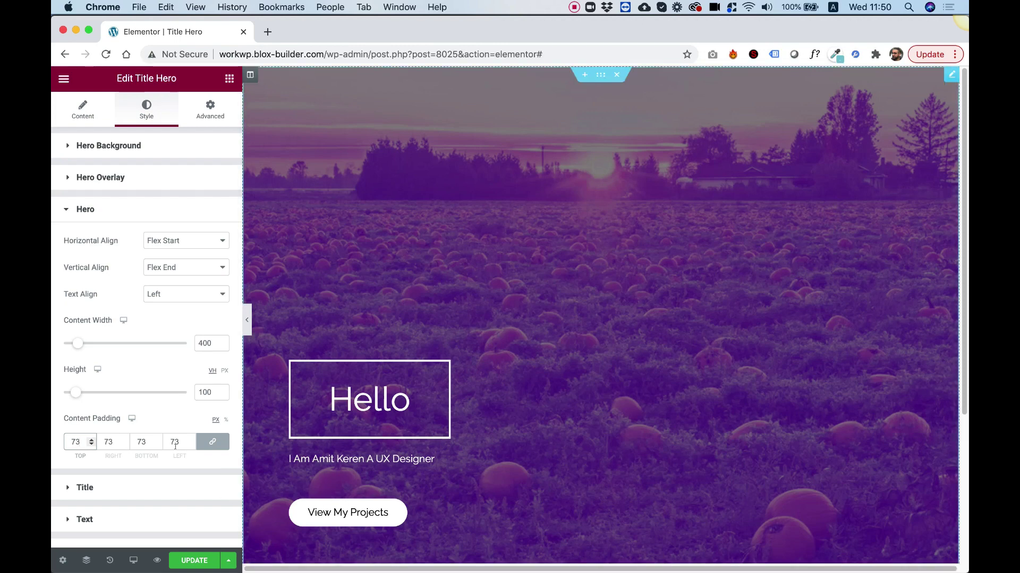
{"action": "left_click", "coordinate": [86, 488]}
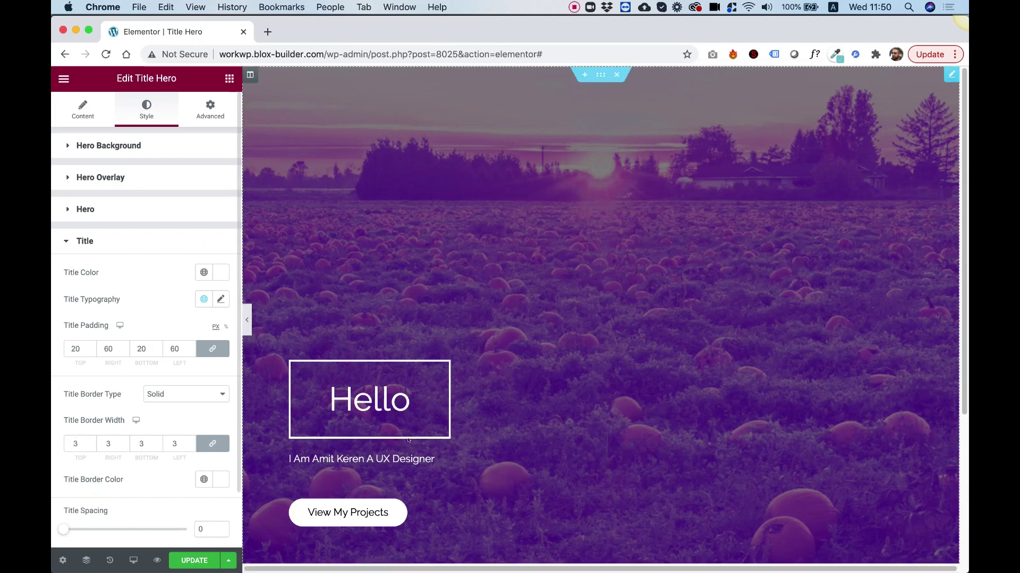
- Set the Hello title typography to 115 px Rammetto One
{"action": "left_click", "coordinate": [221, 300]}
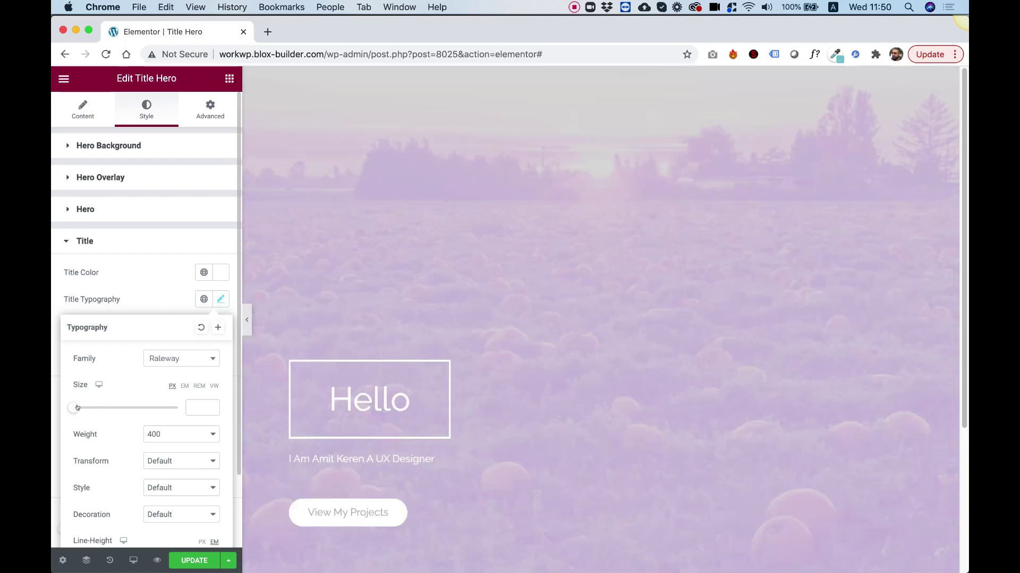
{"action": "left_click", "coordinate": [80, 407]}
{"action": "left_click_drag", "start_coordinate": [101, 404], "coordinate": [133, 404]}
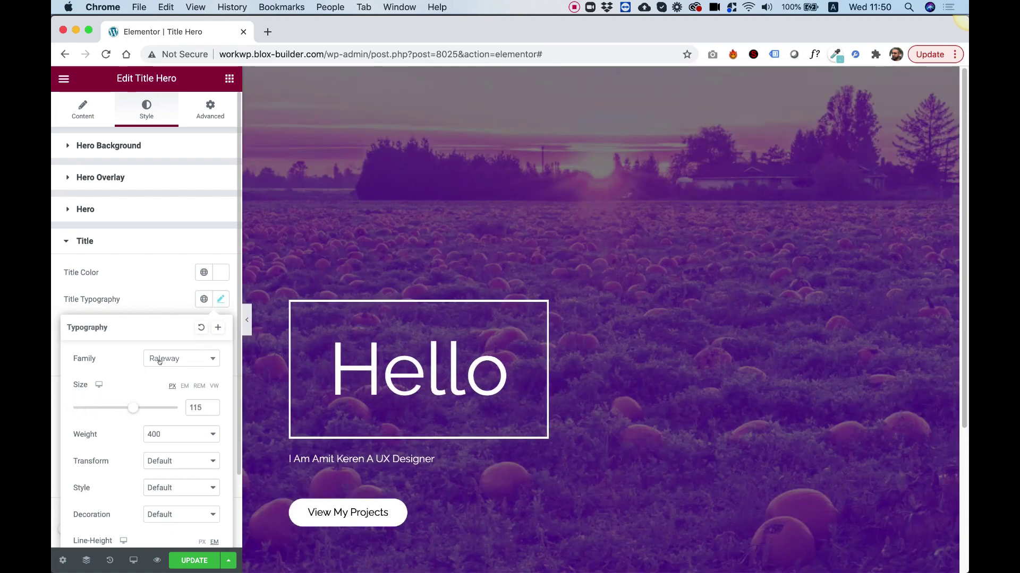
{"action": "left_click", "coordinate": [176, 368]}
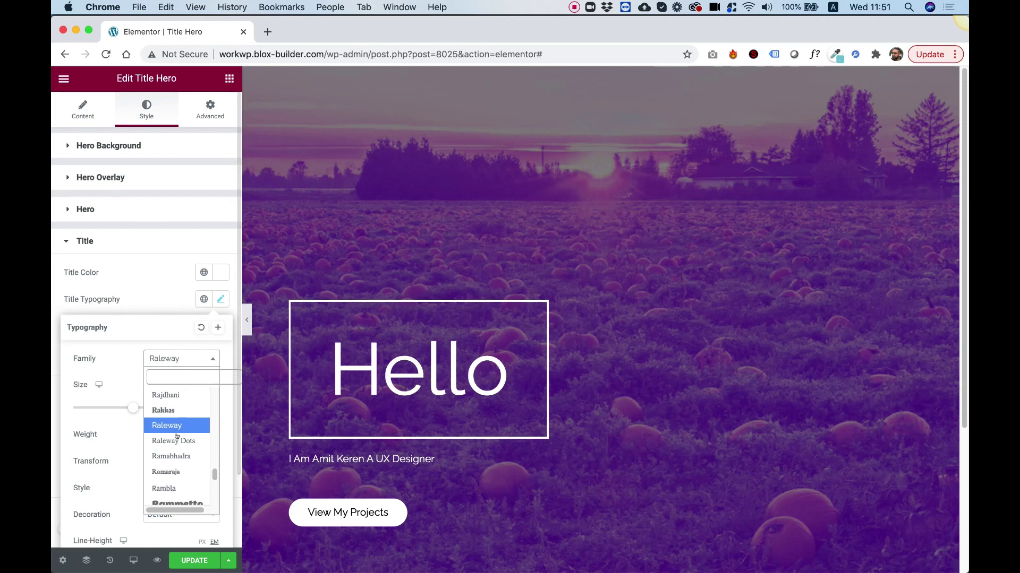
{"action": "scroll", "coordinate": [177, 462], "scroll_direction": "down", "scroll_amount": 1}
{"action": "left_click", "coordinate": [178, 488]}
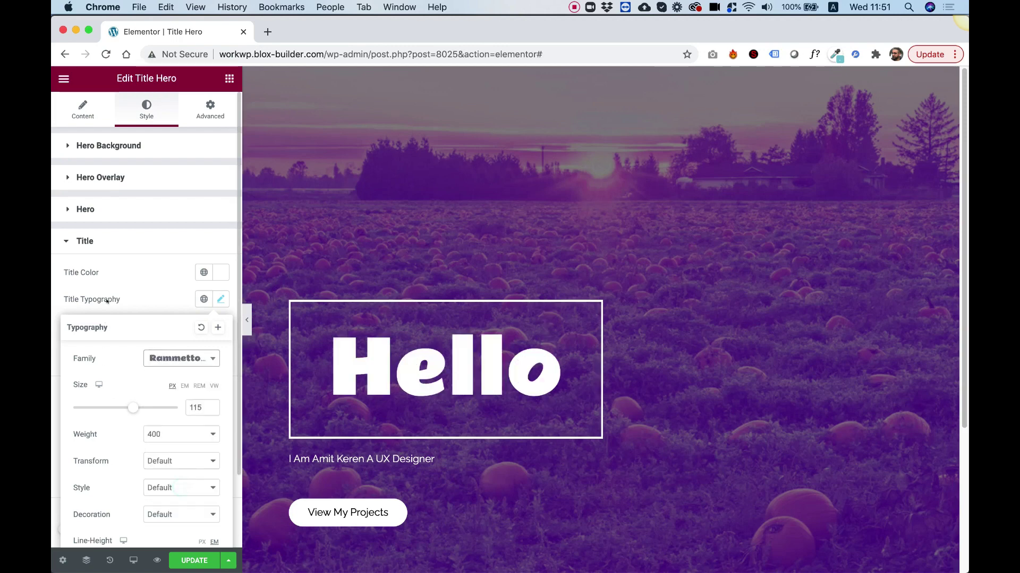
{"action": "left_click", "coordinate": [159, 265]}
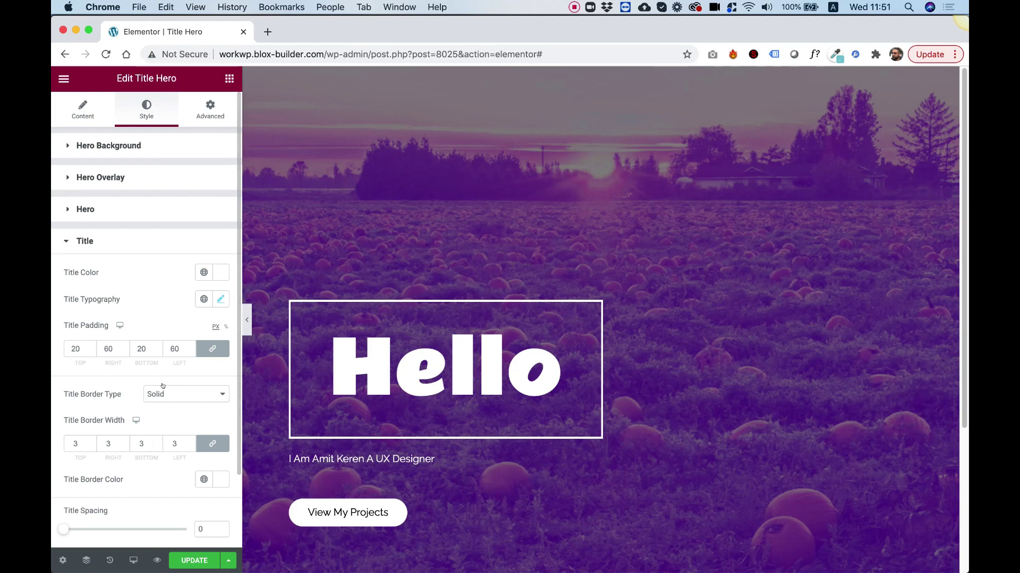
- Give the title border a 10 px width and Double style
{"action": "left_click", "coordinate": [110, 445]}
{"action": "key", "text": "BackSpace"}
{"action": "type", "text": "10"}
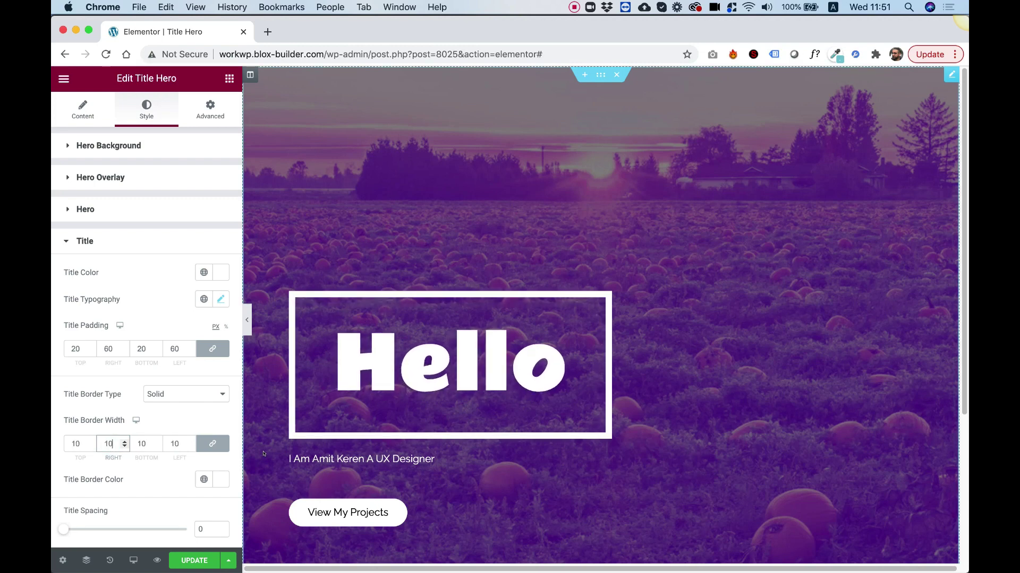
{"action": "left_click", "coordinate": [192, 394]}
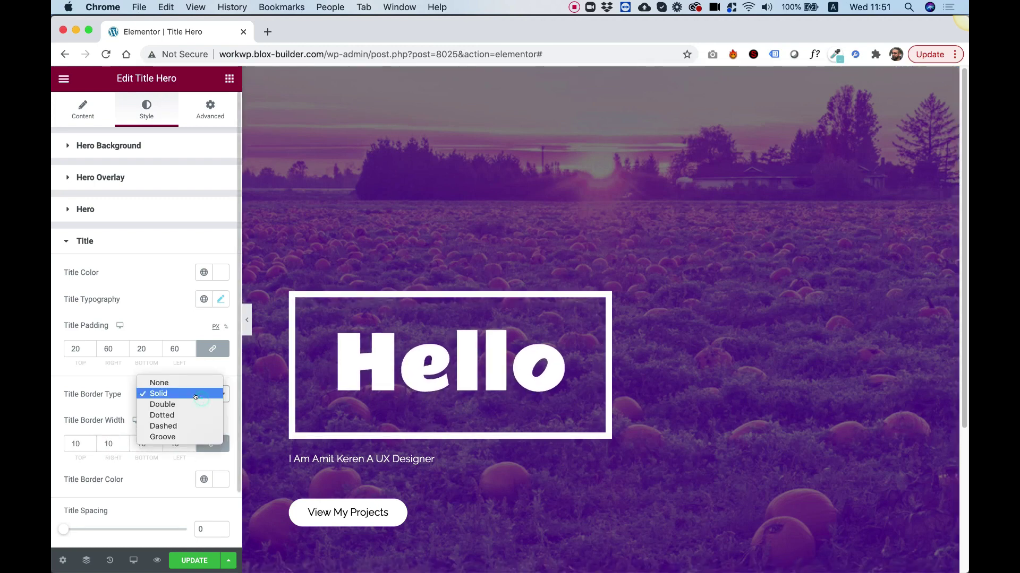
{"action": "left_click", "coordinate": [190, 401]}
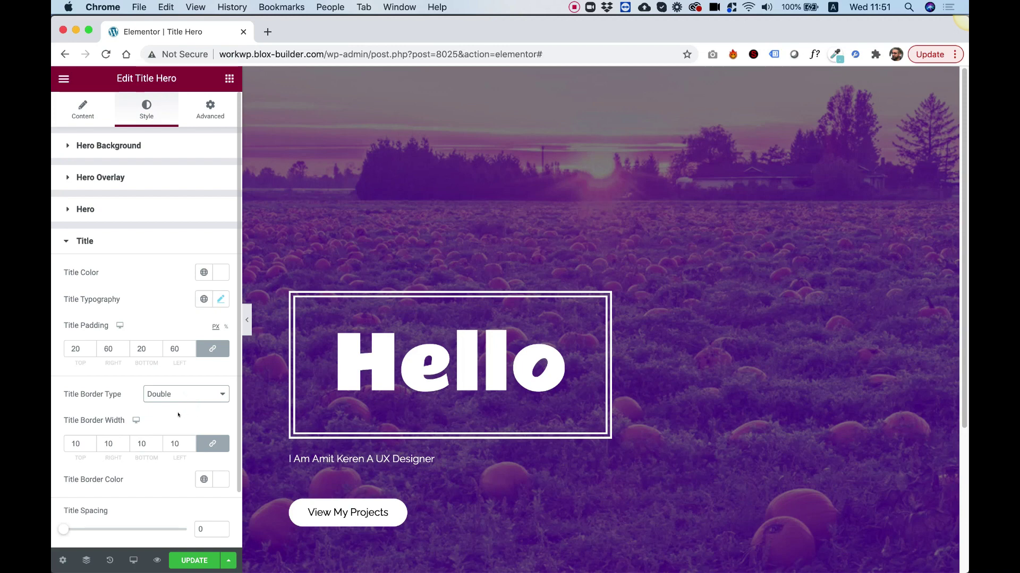
{"action": "scroll", "coordinate": [144, 452], "scroll_direction": "down", "scroll_amount": 2}
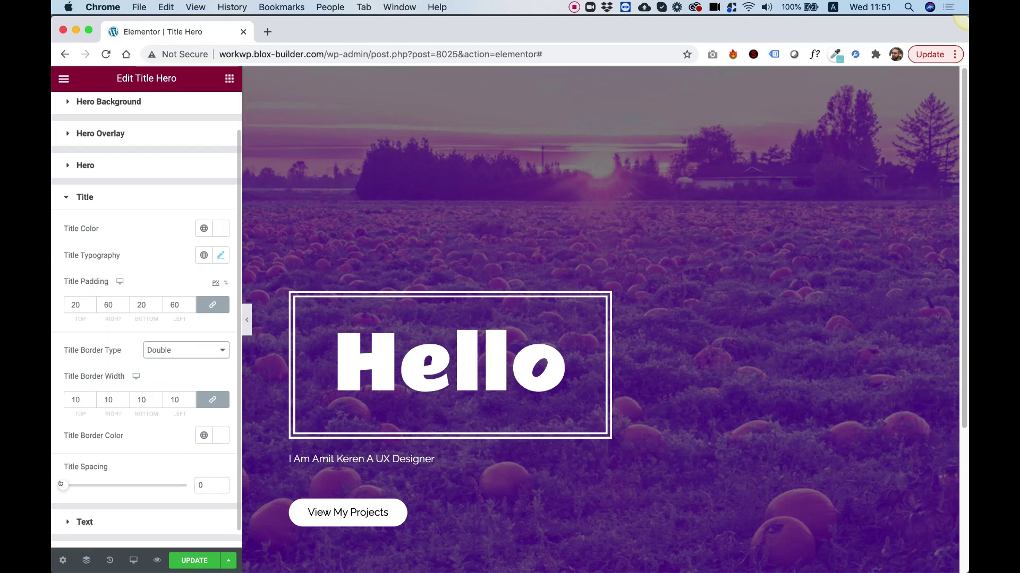
{"action": "scroll", "coordinate": [136, 479], "scroll_direction": "down", "scroll_amount": 1}
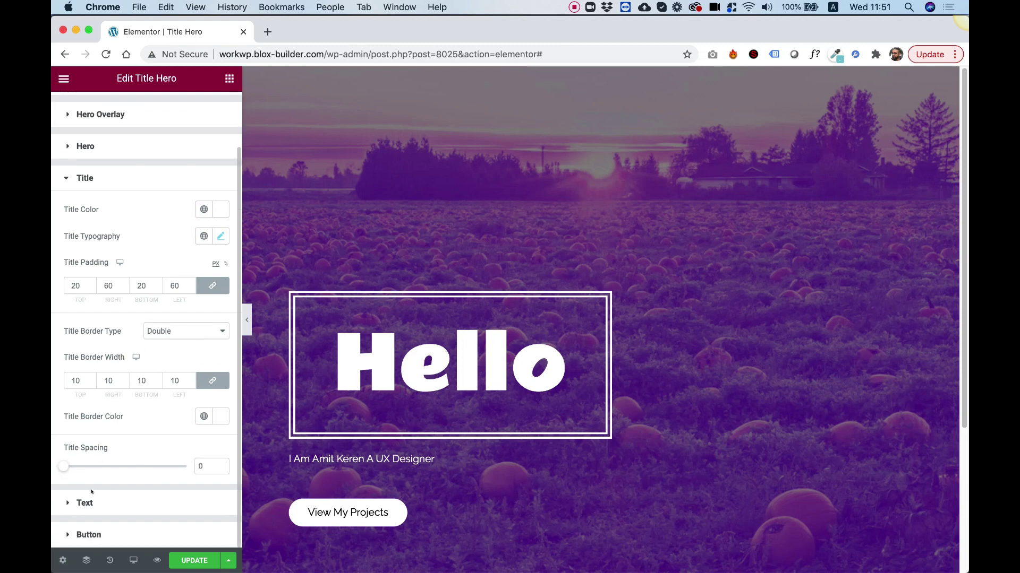
- Raise the subtitle spacing to 43 and enlarge the subtitle font size to 36 px
{"action": "left_click", "coordinate": [84, 501]}
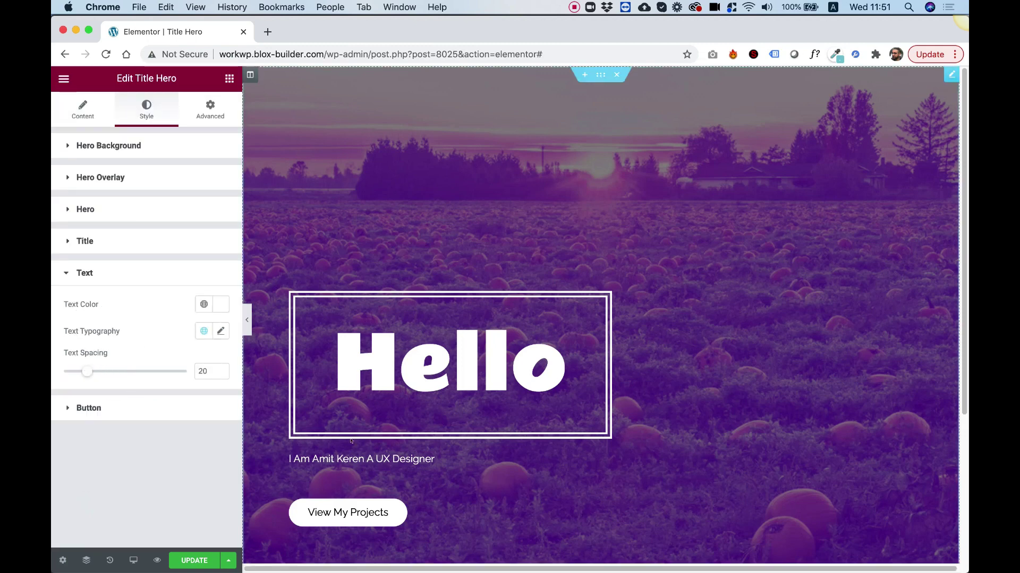
{"action": "left_click_drag", "start_coordinate": [88, 371], "coordinate": [115, 371]}
{"action": "left_click", "coordinate": [219, 332]}
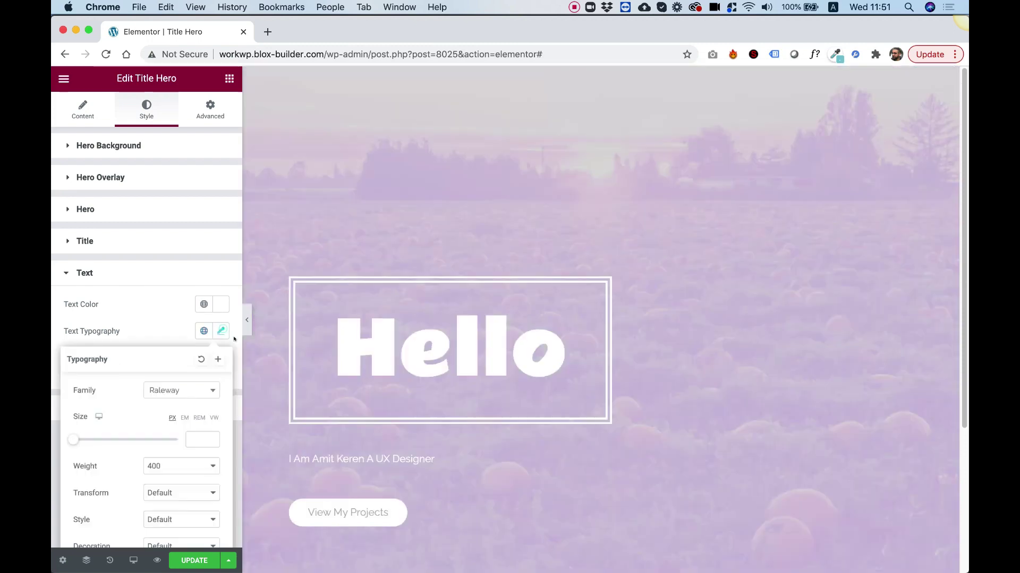
{"action": "left_click_drag", "start_coordinate": [78, 434], "coordinate": [88, 436]}
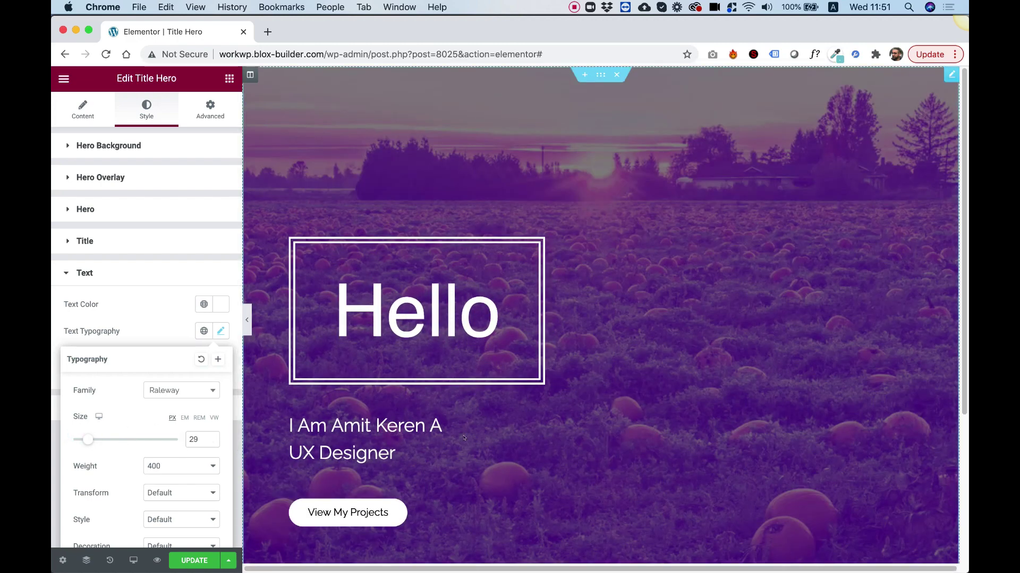
{"action": "left_click_drag", "start_coordinate": [87, 440], "coordinate": [89, 442]}
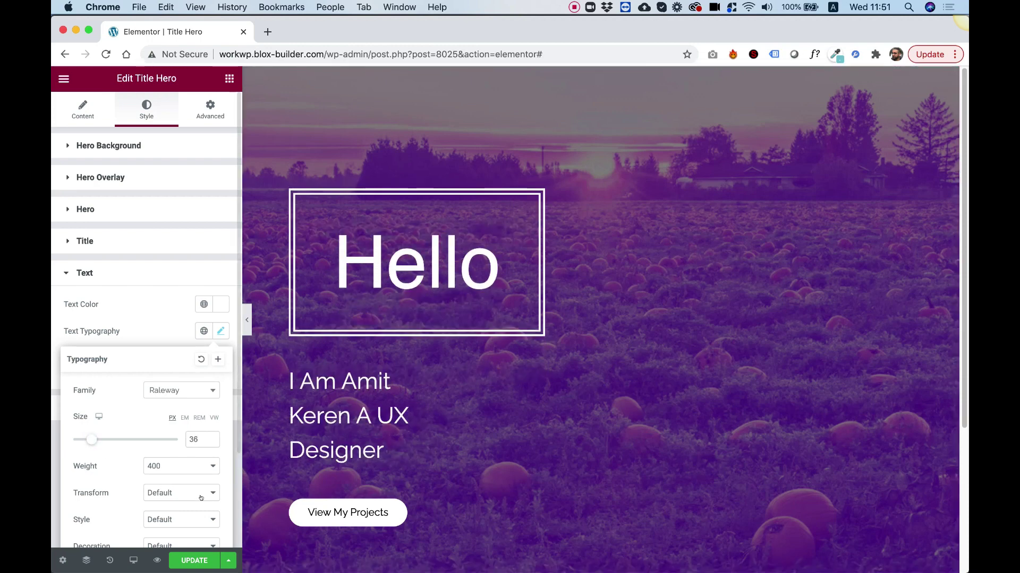
{"action": "left_click", "coordinate": [141, 325]}
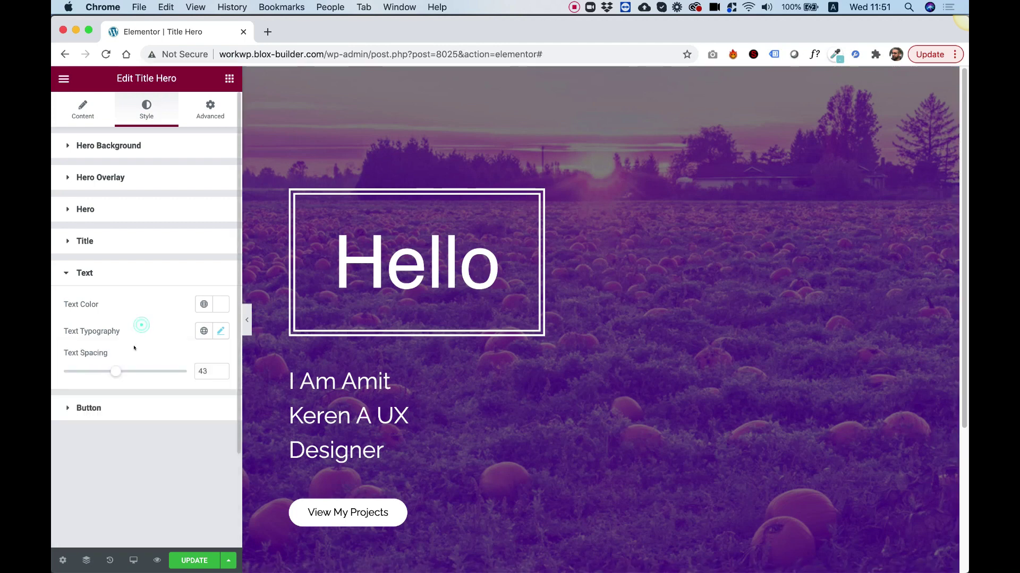
{"action": "left_click", "coordinate": [94, 411]}
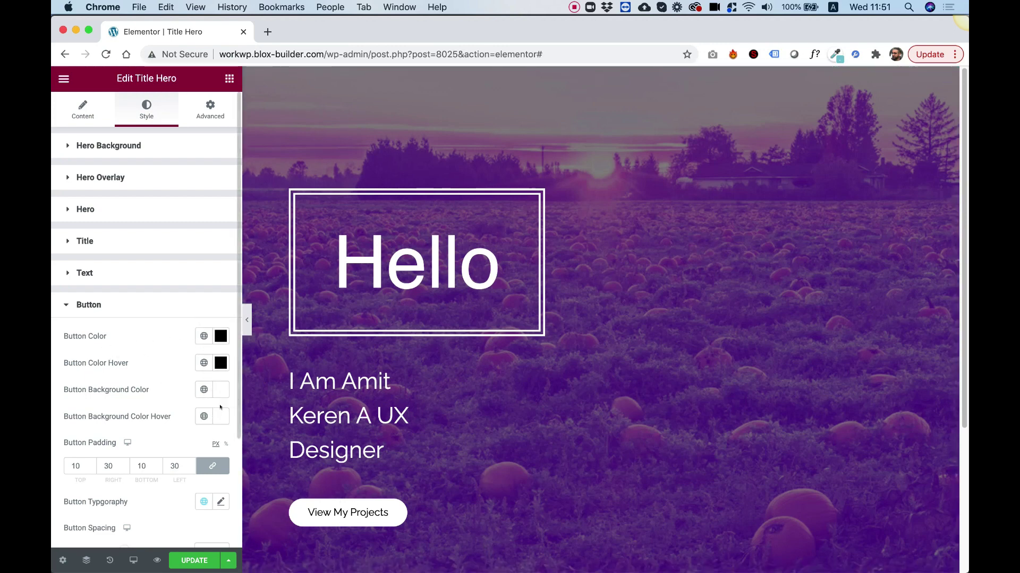
- Unlink the button padding and enter Top 20, Bottom 20, Right 60, Left 60 px
{"action": "scroll", "coordinate": [130, 420], "scroll_direction": "down", "scroll_amount": 5}
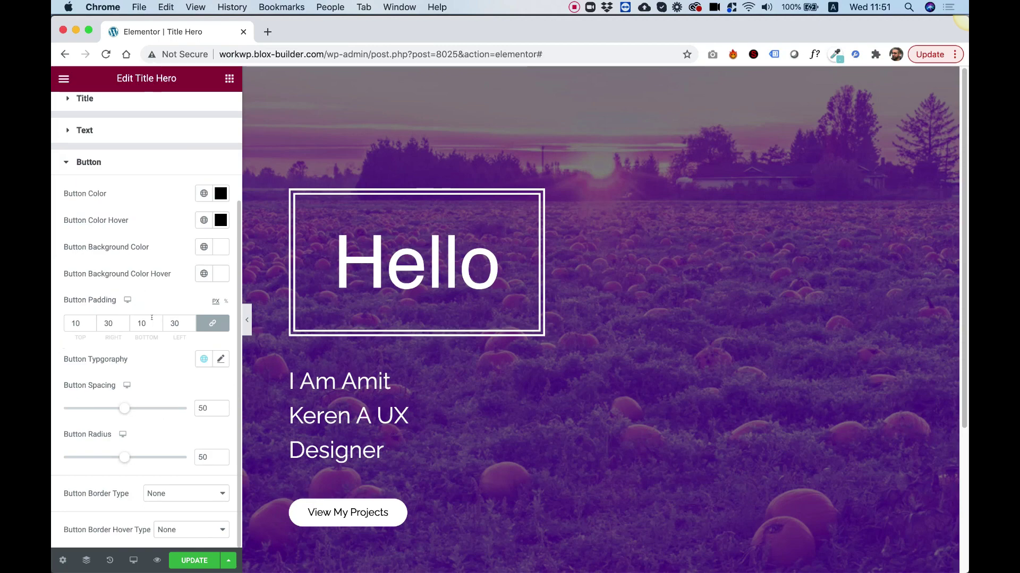
{"action": "left_click", "coordinate": [213, 323]}
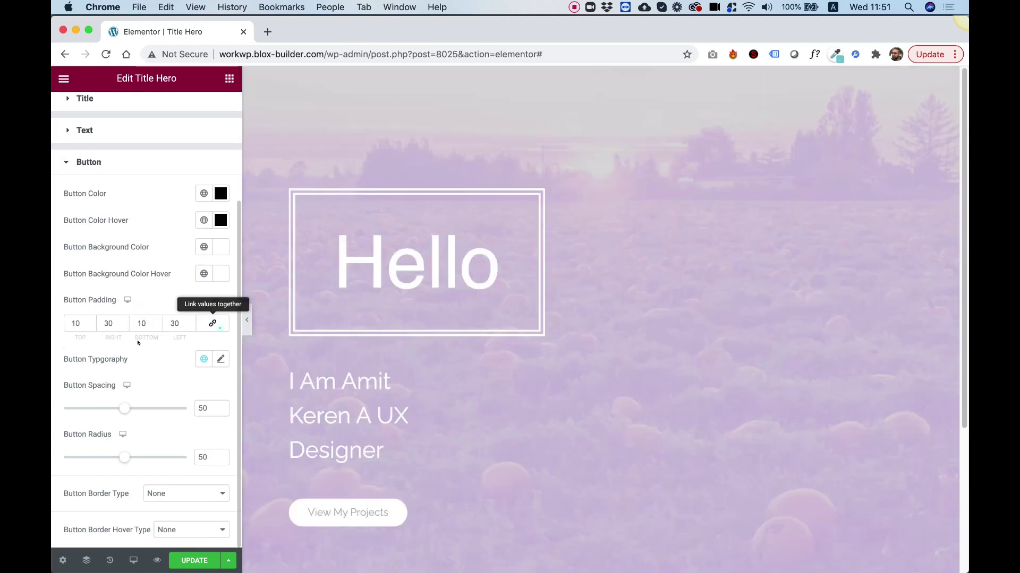
{"action": "double_click", "coordinate": [74, 323]}
{"action": "type", "text": "20"}
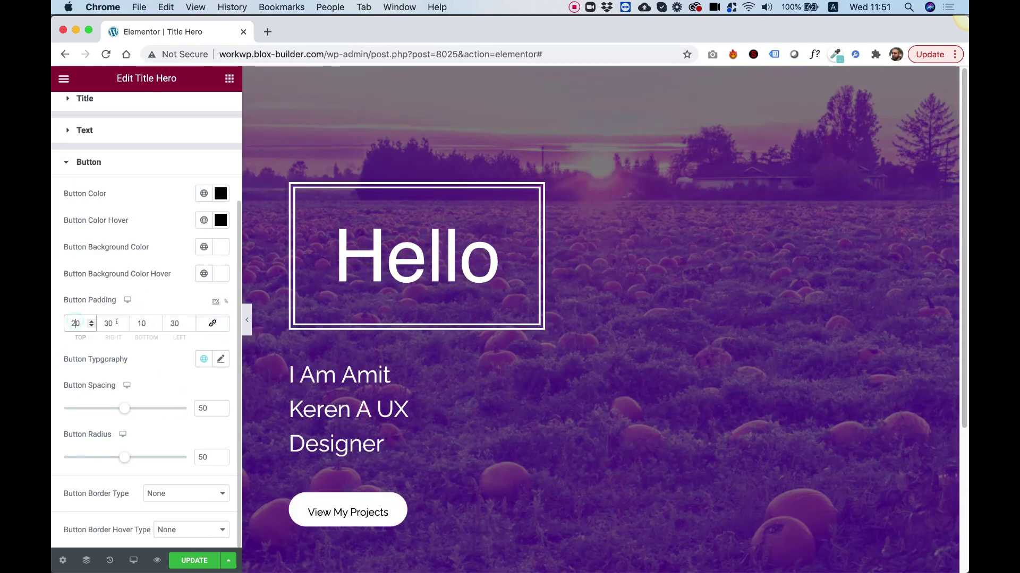
{"action": "double_click", "coordinate": [140, 323]}
{"action": "type", "text": "20"}
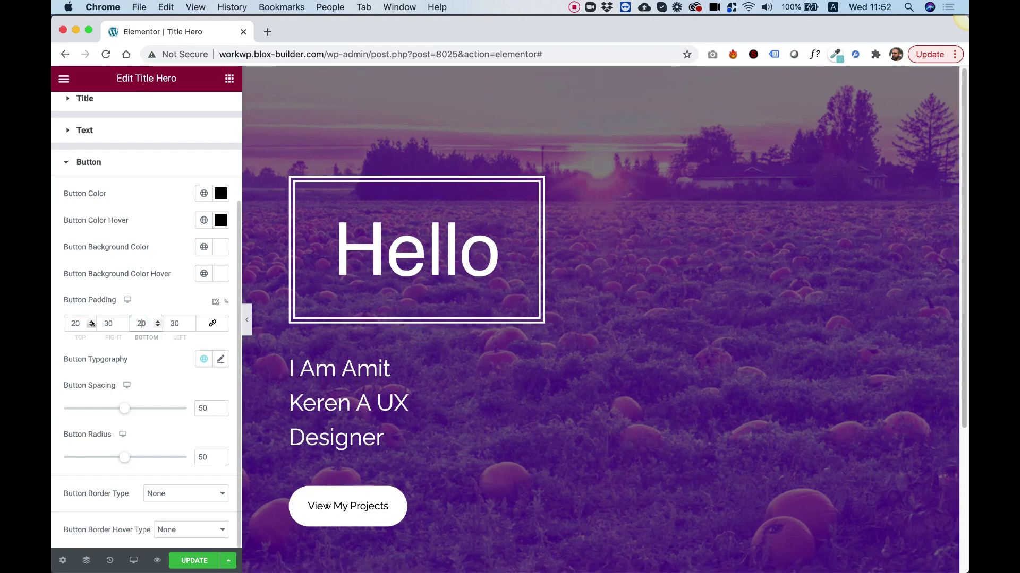
{"action": "double_click", "coordinate": [107, 322]}
{"action": "type", "text": "60"}
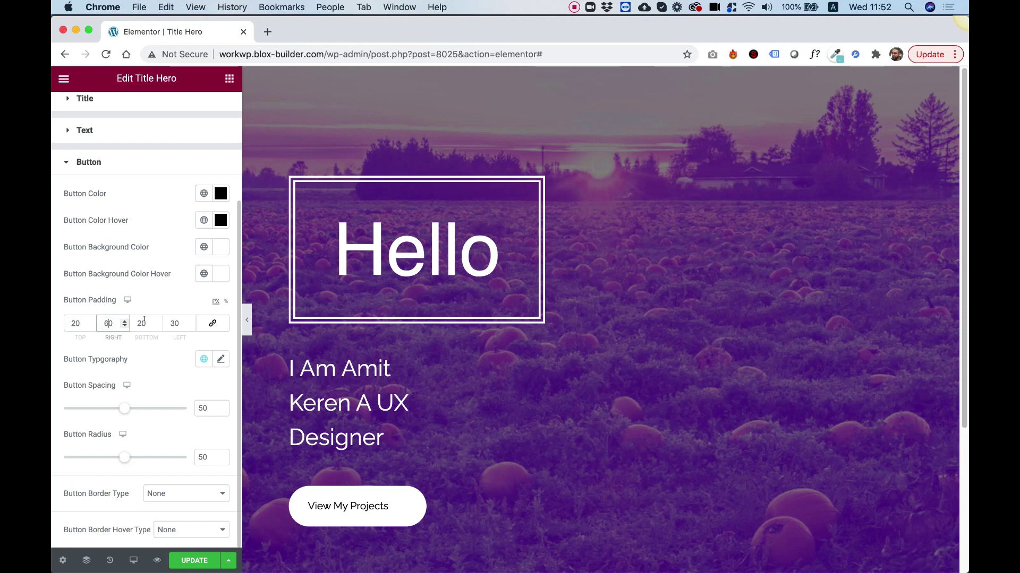
{"action": "double_click", "coordinate": [172, 322]}
{"action": "type", "text": "60"}
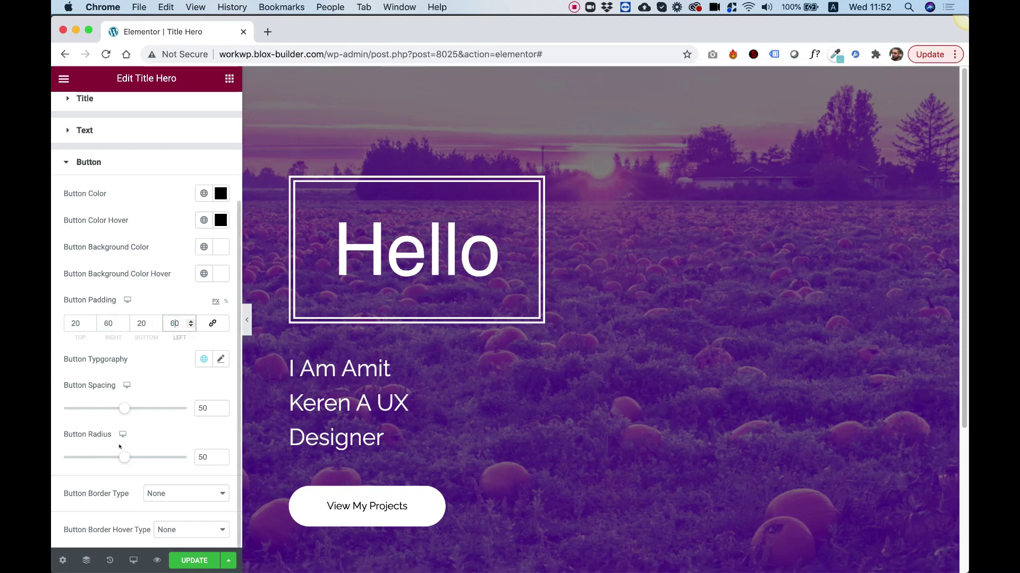
{"action": "scroll", "coordinate": [124, 446], "scroll_direction": "up", "scroll_amount": 3}
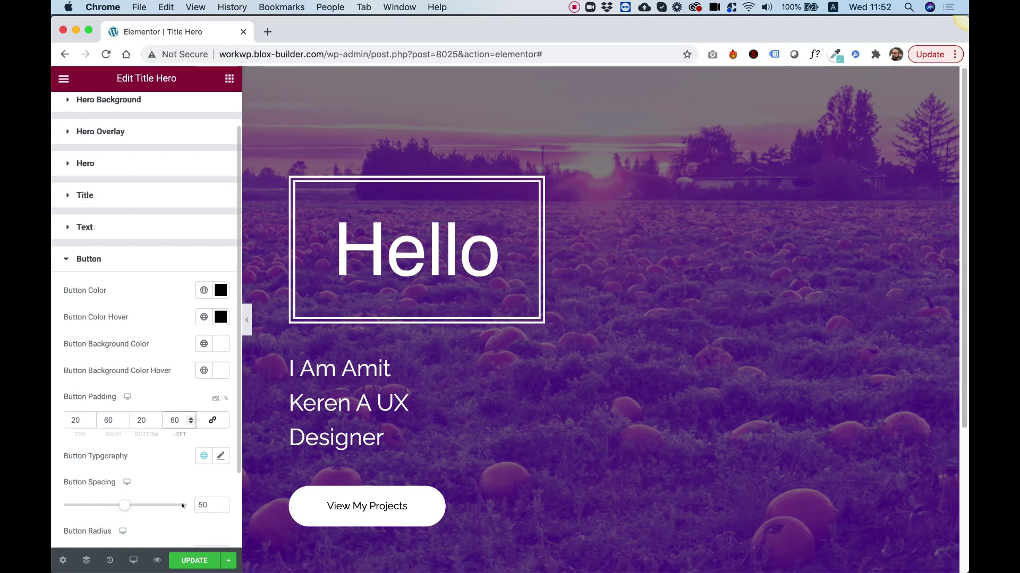